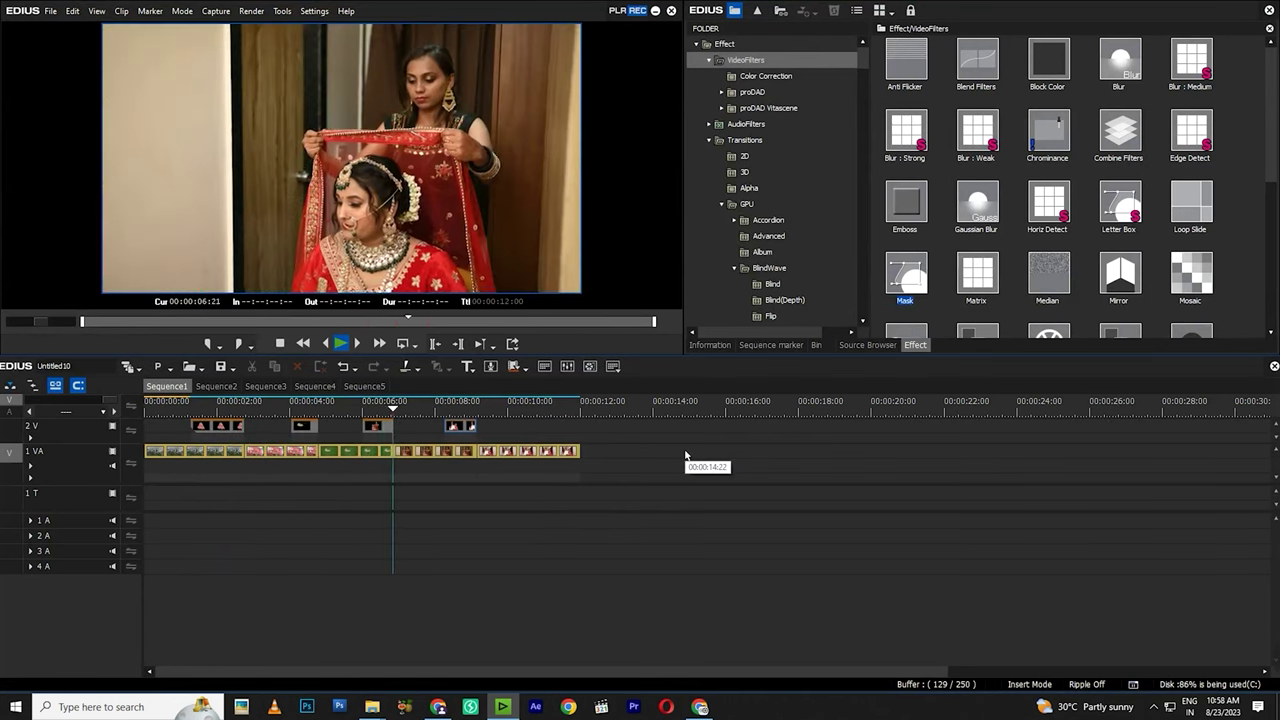
- Play back the finished transition example in Sequence1
key("space")
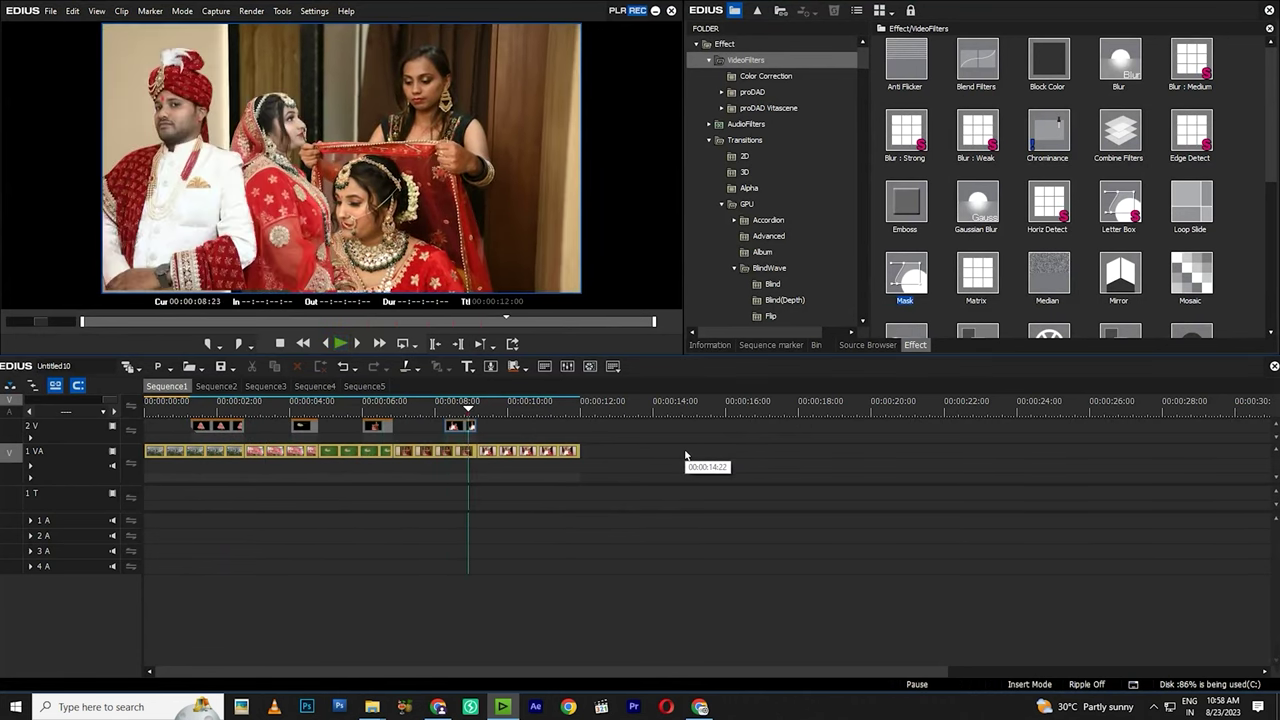
left_click(771, 66)
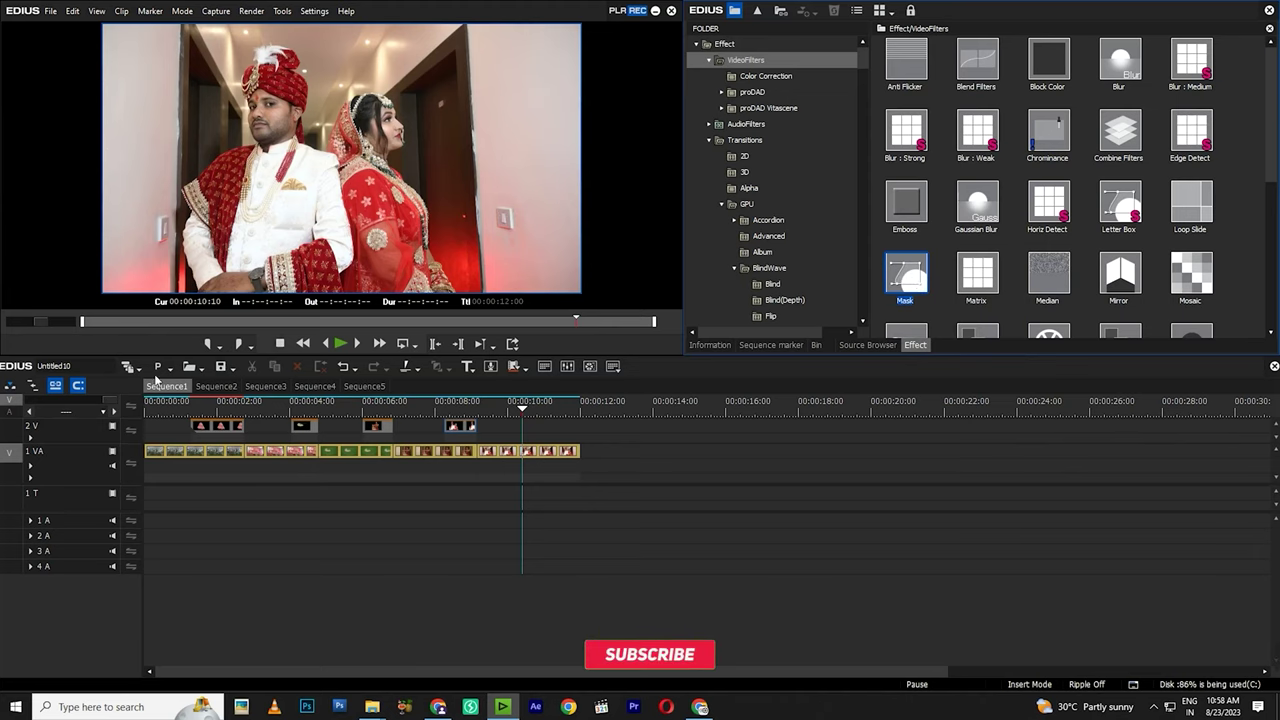
- Create a new sequence and place the aerial city clip at the start of track 1 VA
left_click(128, 369)
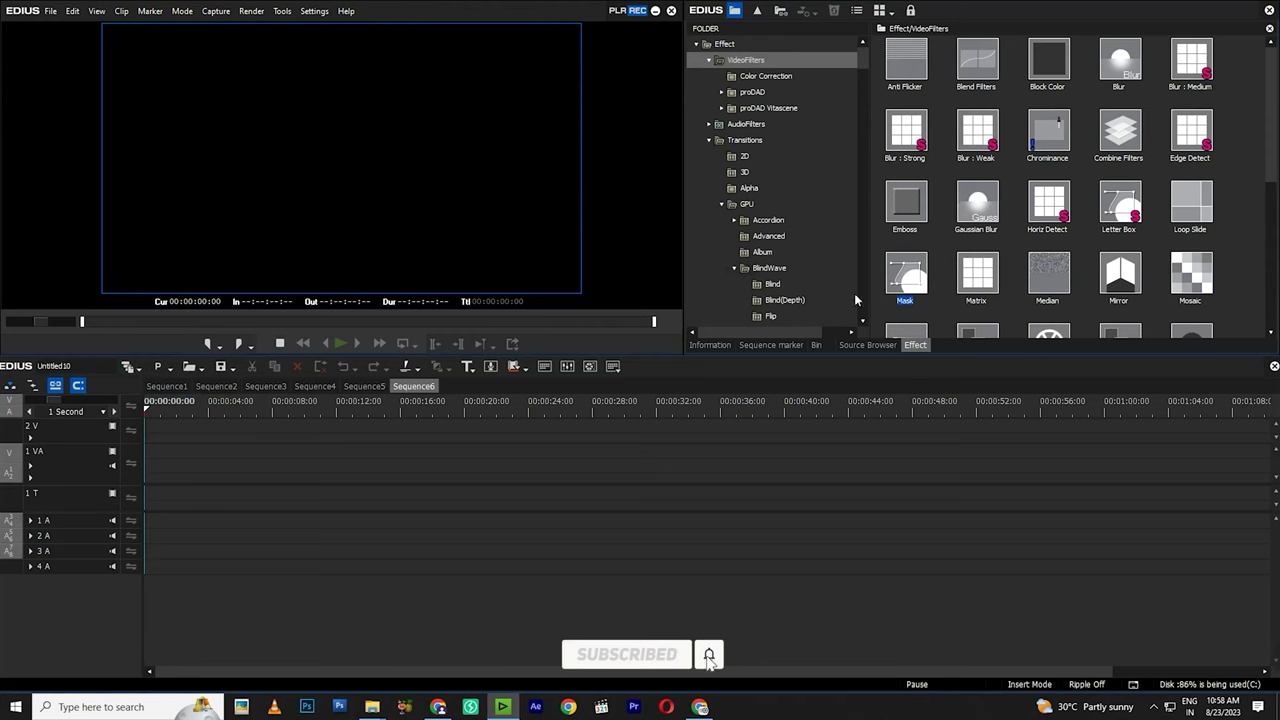
left_click(816, 344)
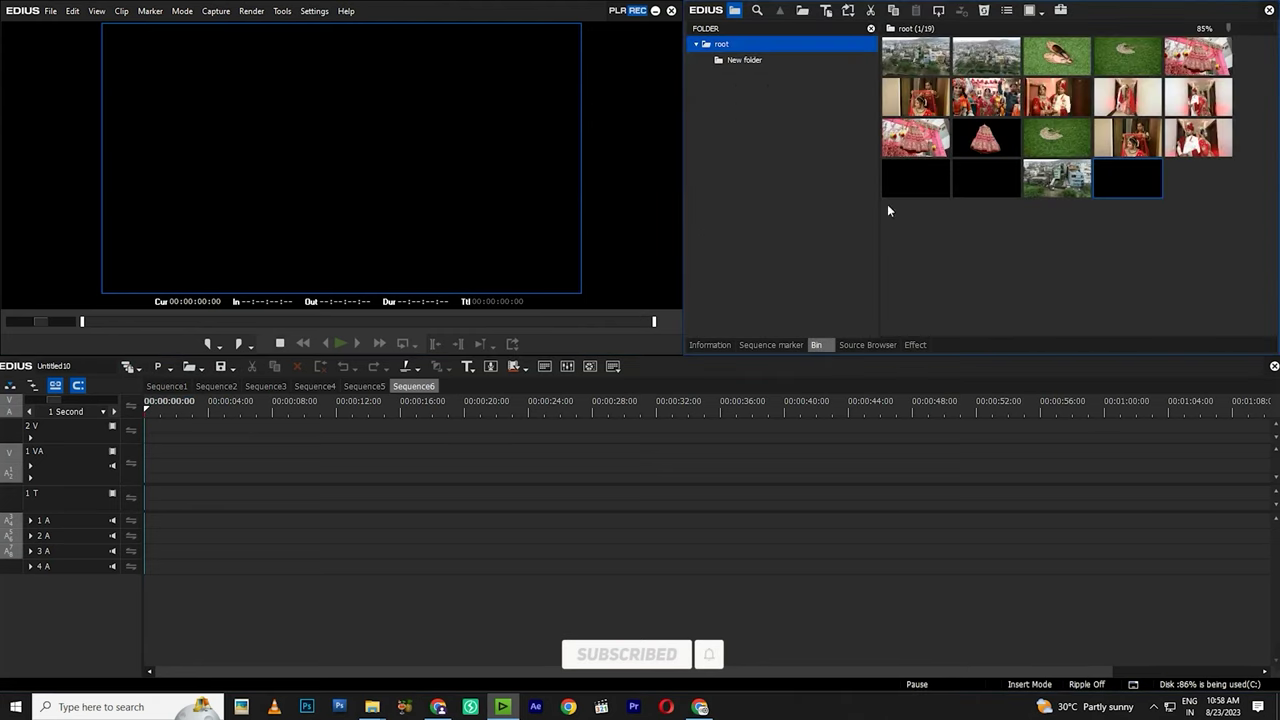
double_click(987, 75)
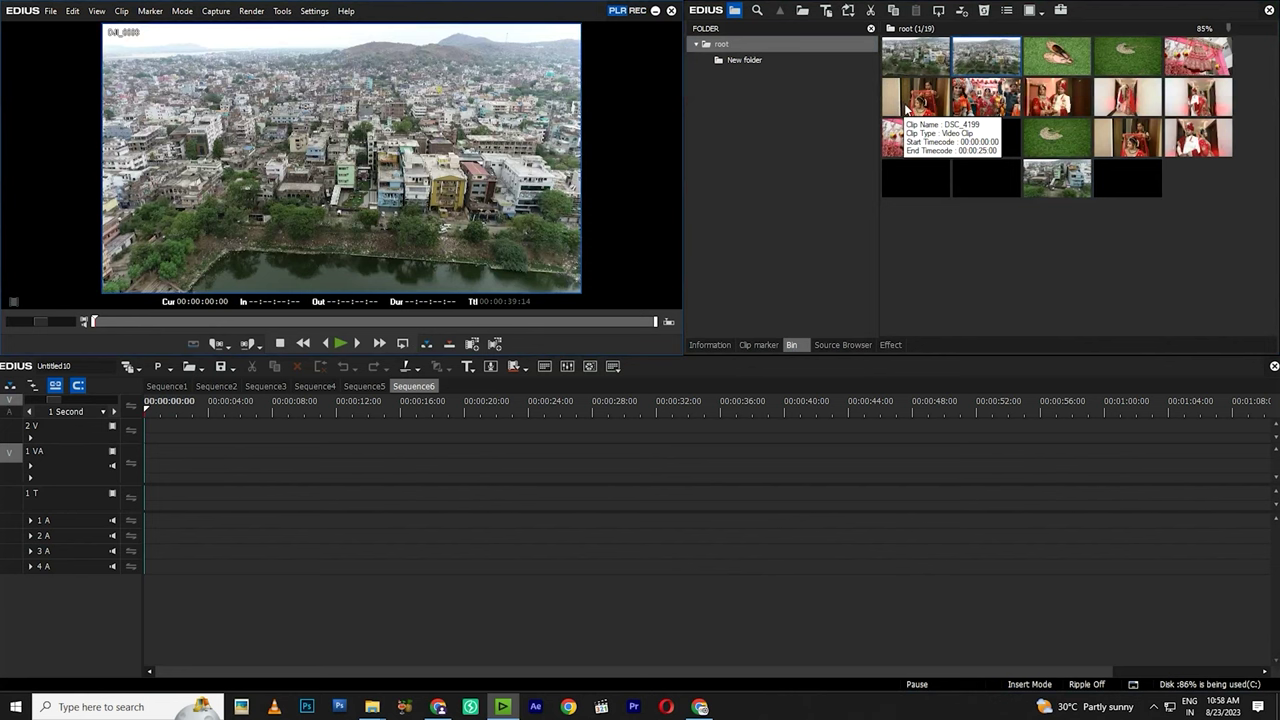
left_click_drag(993, 62, 234, 460)
- Cut the aerial clip at about 00:00:15:05, delete the earlier part and move the remainder to the sequence start
left_click(388, 412)
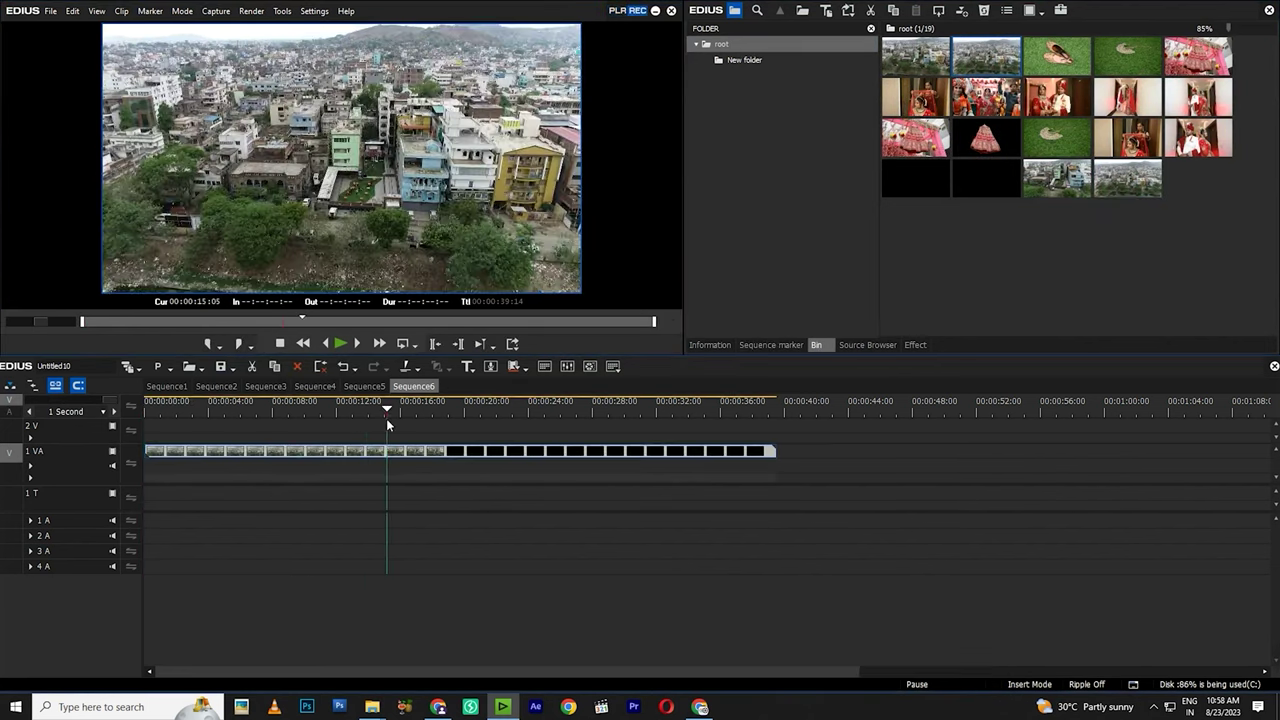
left_click(346, 457)
left_click_drag(322, 467, 321, 468)
key("Delete")
left_click_drag(486, 451, 182, 454)
- Cut the aerial clip at 00:00:03:08 and delete everything after the cut
left_click(154, 409)
left_click_drag(158, 403, 197, 408)
key("c")
left_click(264, 450)
key("Delete")
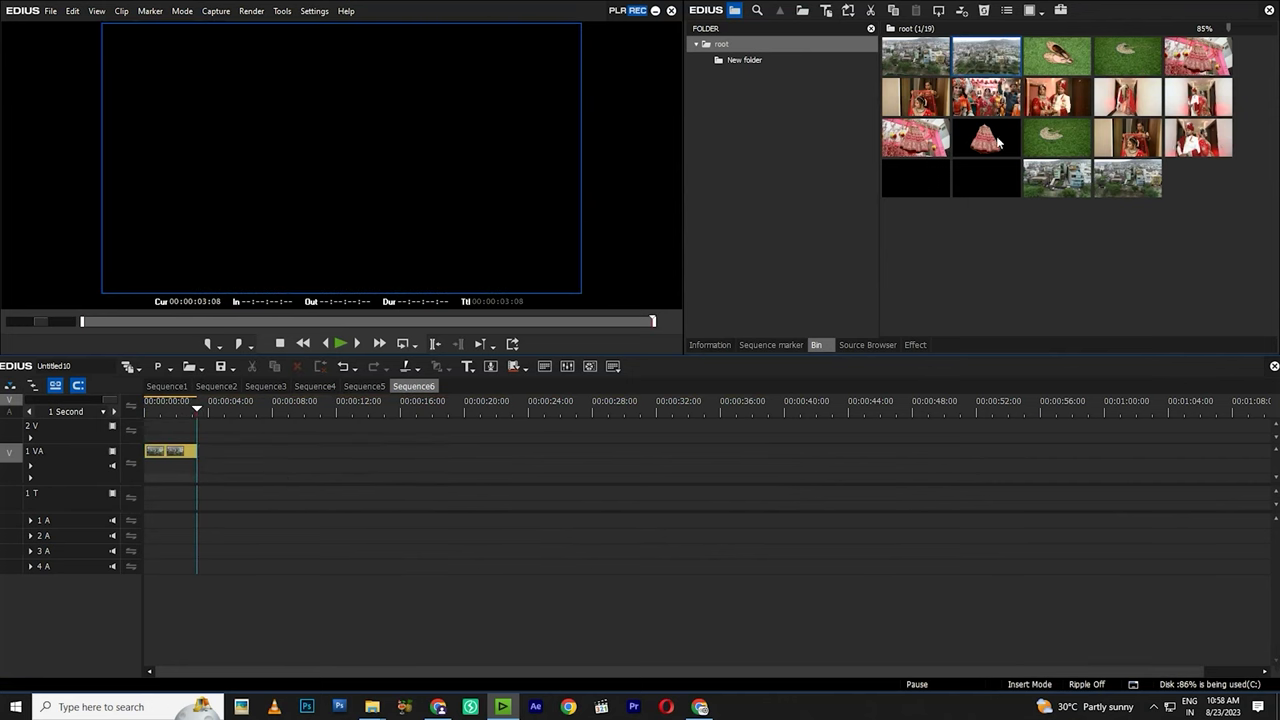
- Add the hanging lehenga clip to track 1 VA directly after the aerial clip and place the playhead at their cut
left_click_drag(1207, 55, 318, 452)
left_click_drag(317, 404, 325, 461)
left_click_drag(175, 409, 64, 400)
left_click(397, 414)
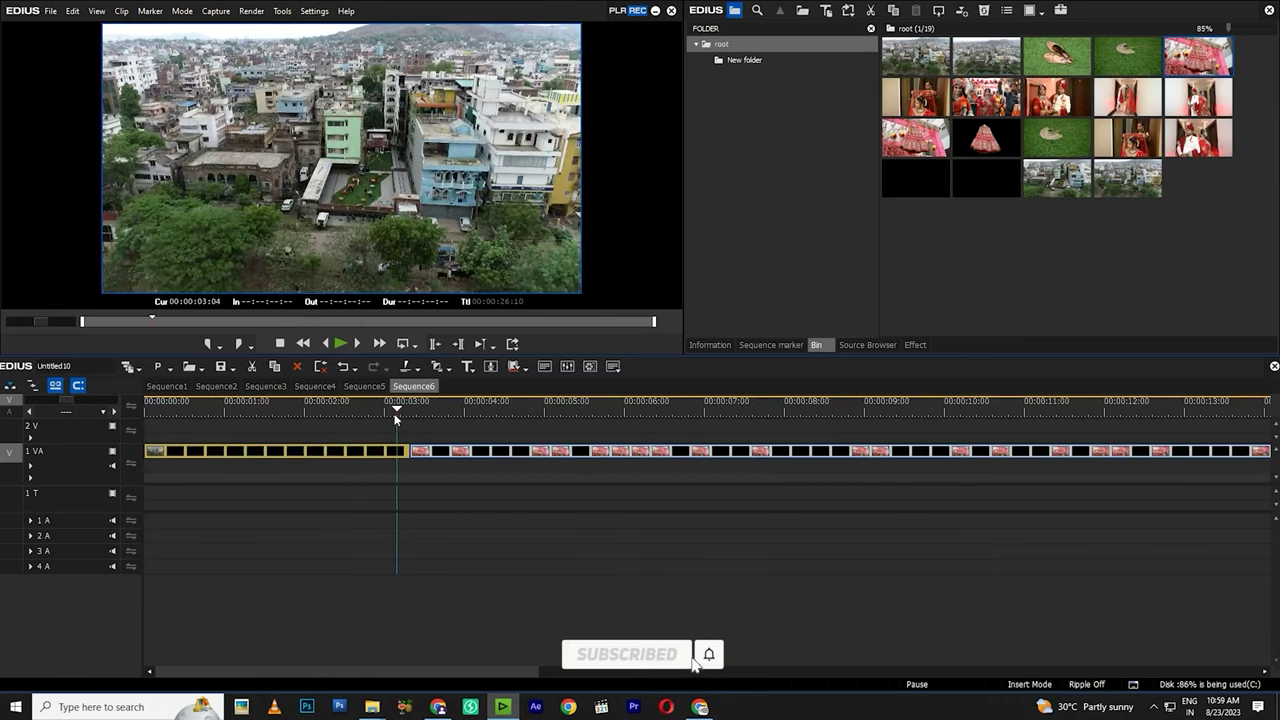
left_click(400, 414)
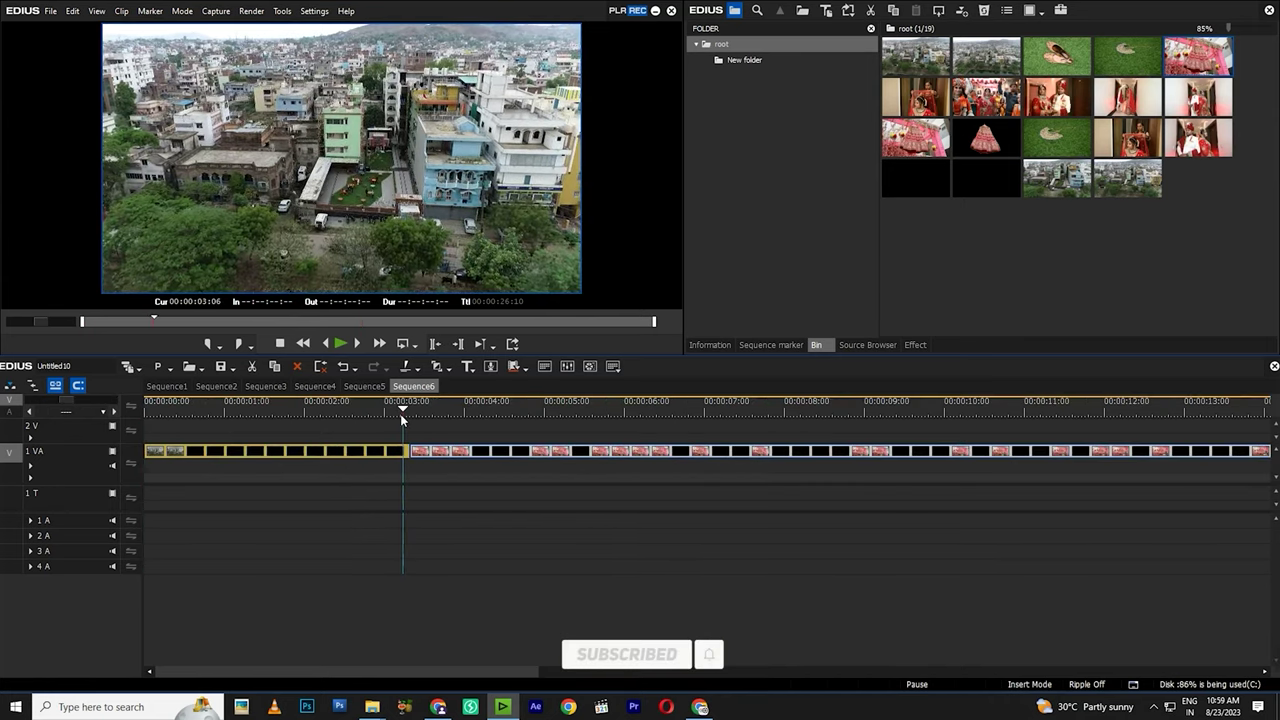
left_click(409, 414)
- Create a new folder in the bin root and set the playhead at the start of the lehenga clip
right_click(702, 205)
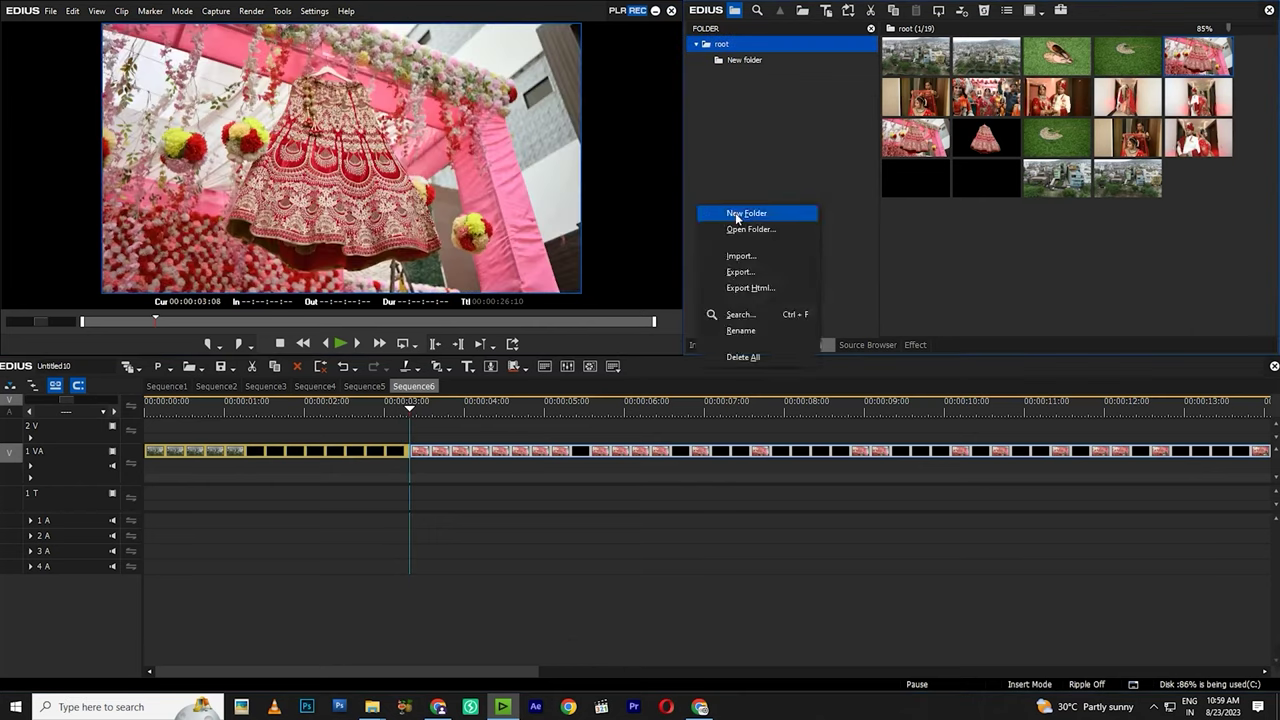
left_click(737, 214)
left_click(399, 410)
left_click(409, 411)
- Move the lehenga clip to 00:00:04:00, capture its first frame as a still into the new folder, and preview it
left_click_drag(449, 457, 534, 461)
left_click(463, 416)
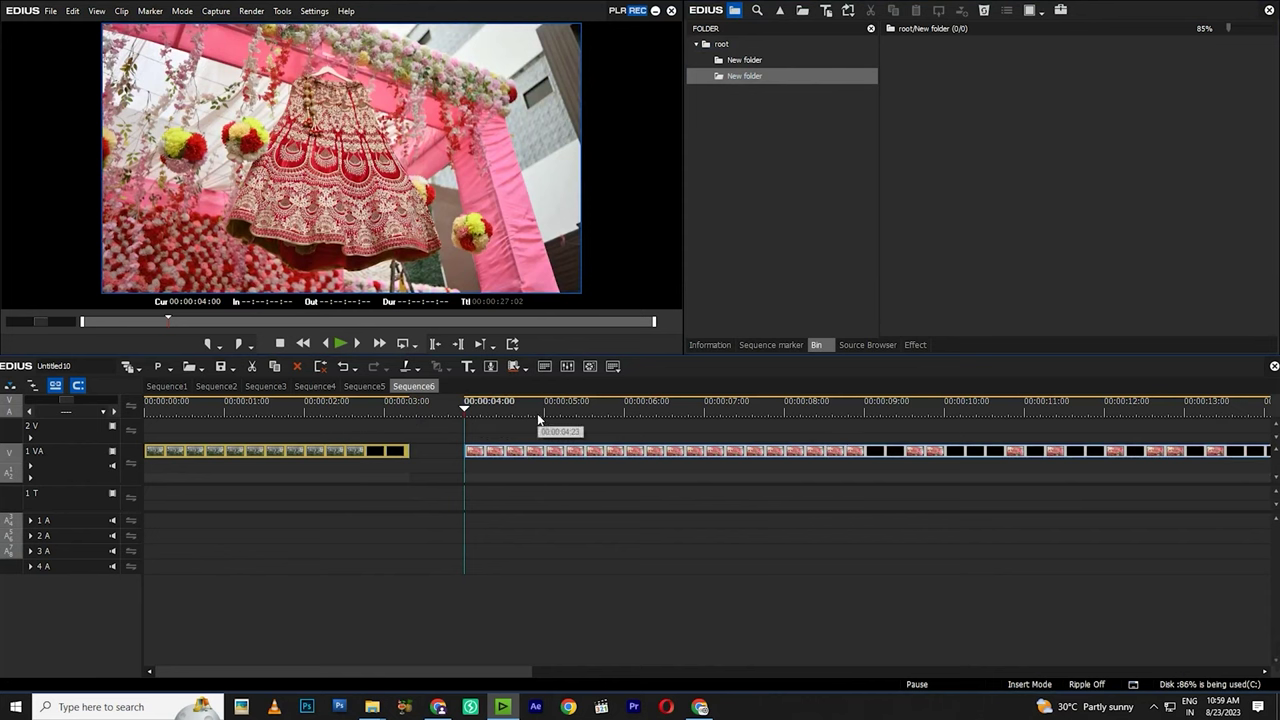
key("ctrl+t")
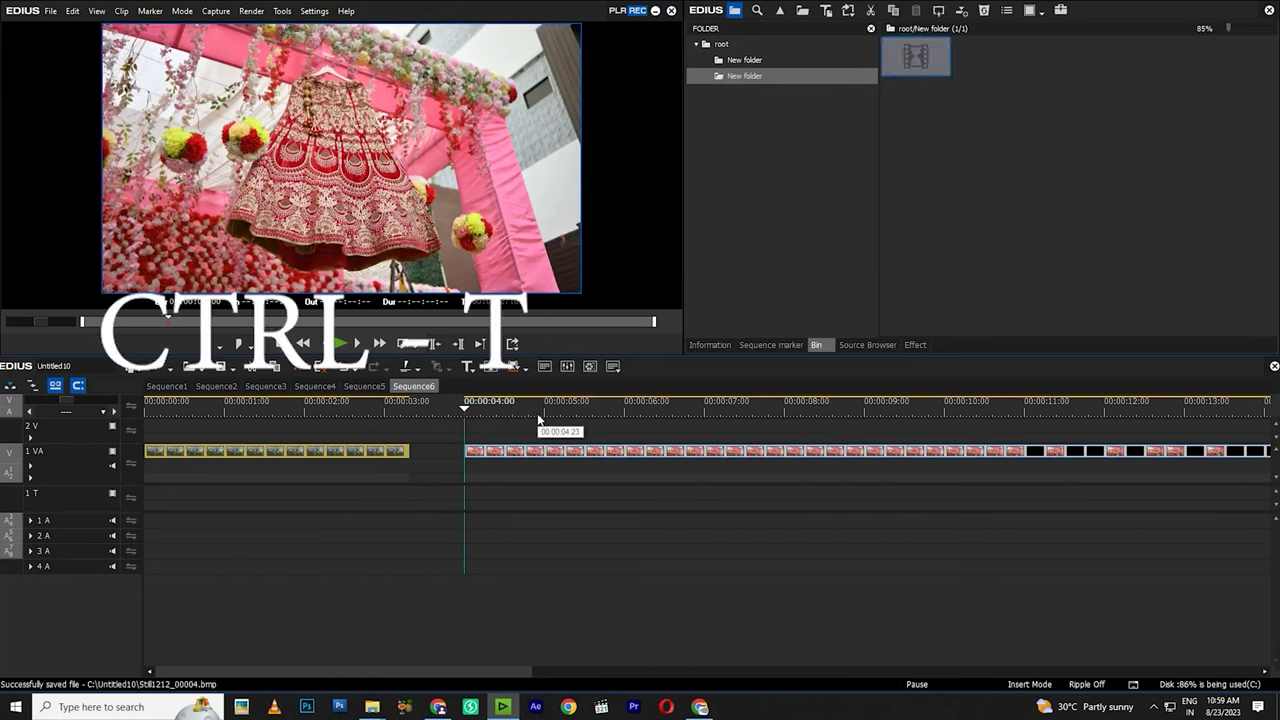
double_click(924, 71)
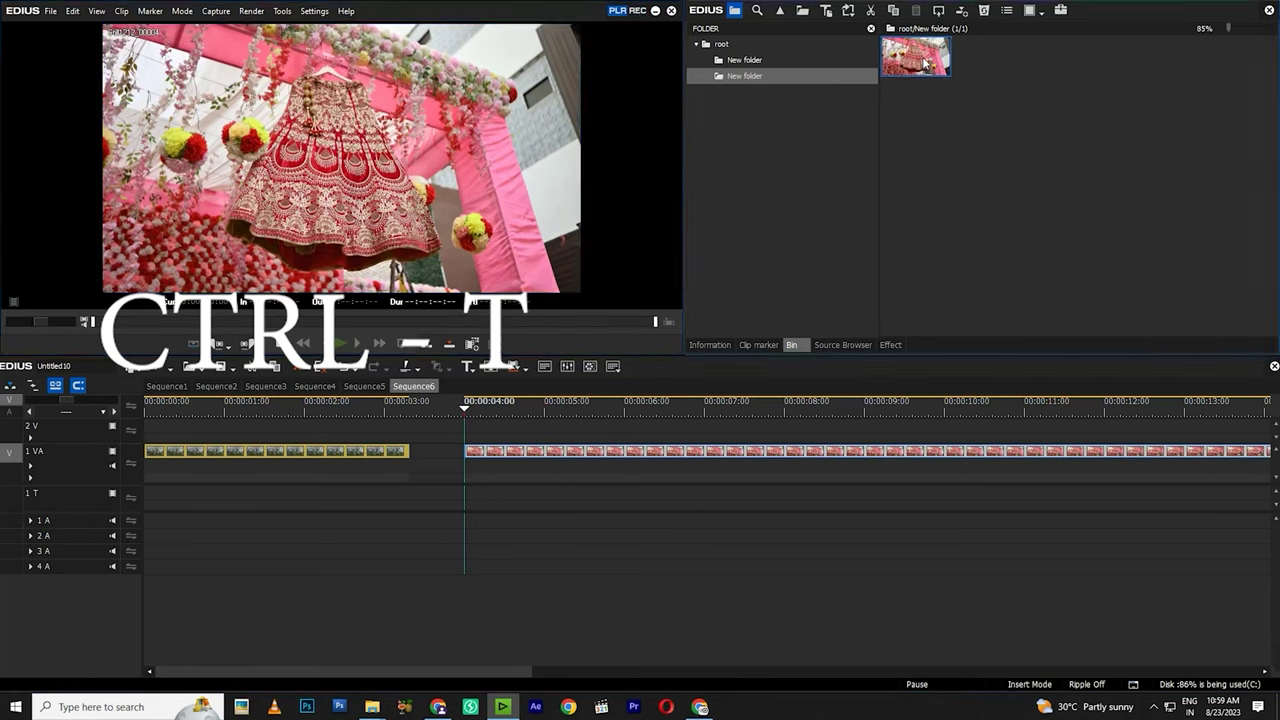
- Create a new sequence and place the captured lehenga still at the start of track 1 VA
left_click(128, 366)
left_click_drag(910, 55, 186, 457)
left_click(166, 408)
left_click_drag(165, 406, 167, 407)
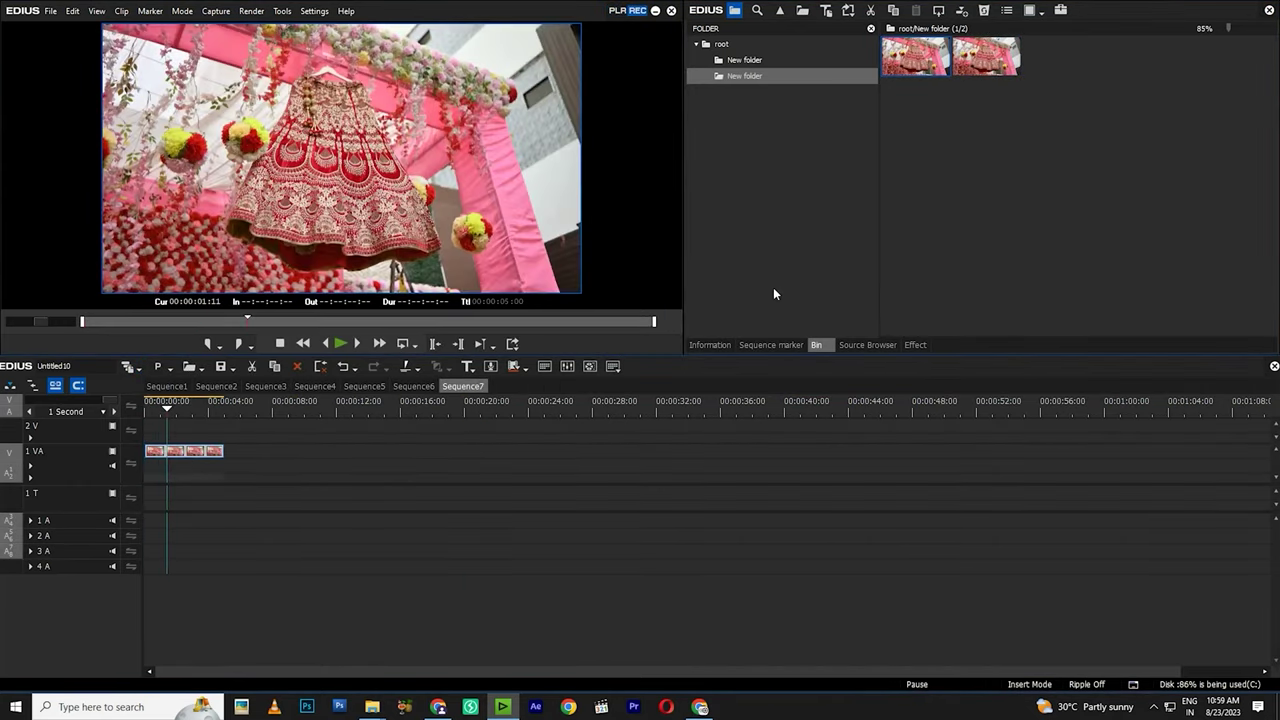
- Apply the Mask video filter to the lehenga still and open the filter's settings
left_click(919, 347)
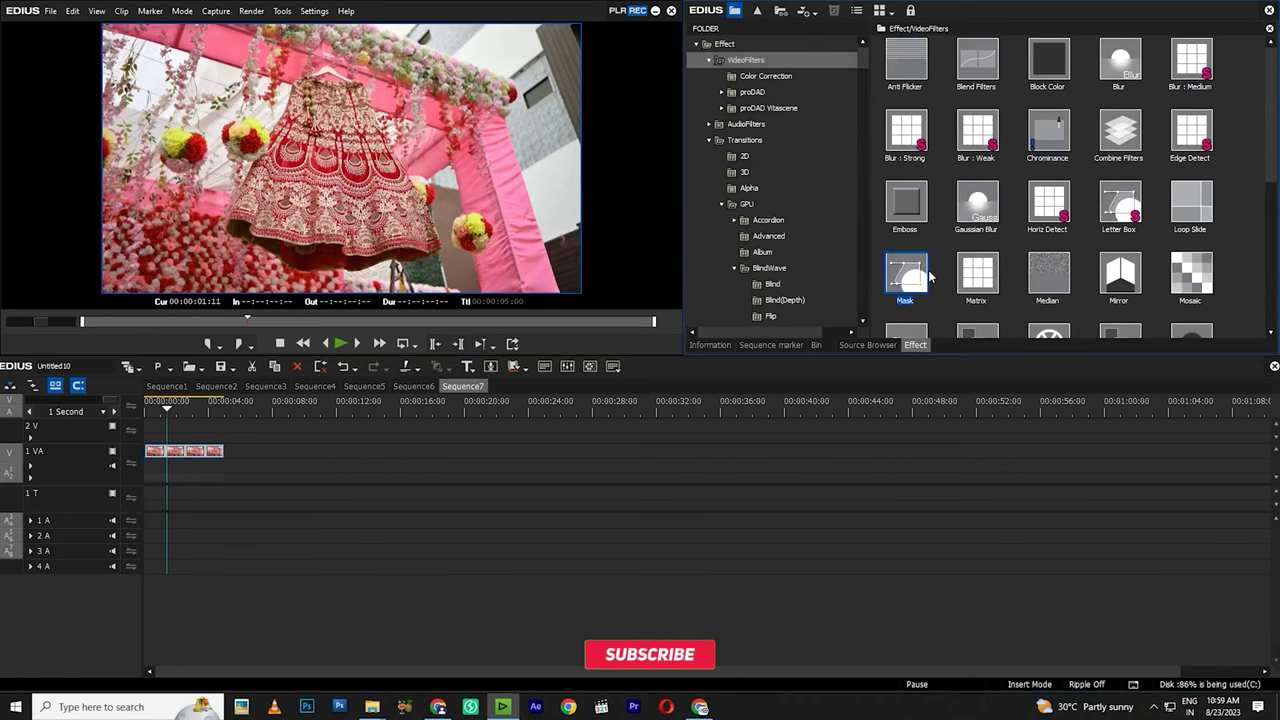
left_click_drag(884, 300, 180, 451)
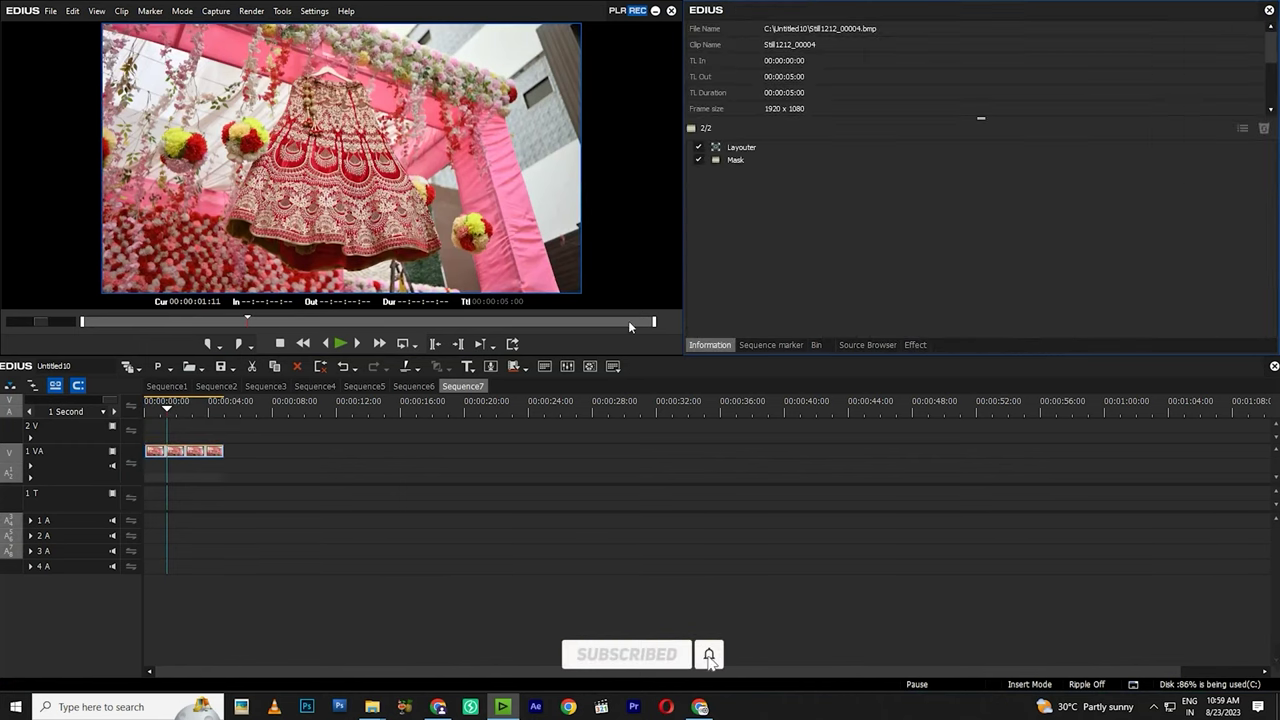
left_click(739, 161)
double_click(739, 161)
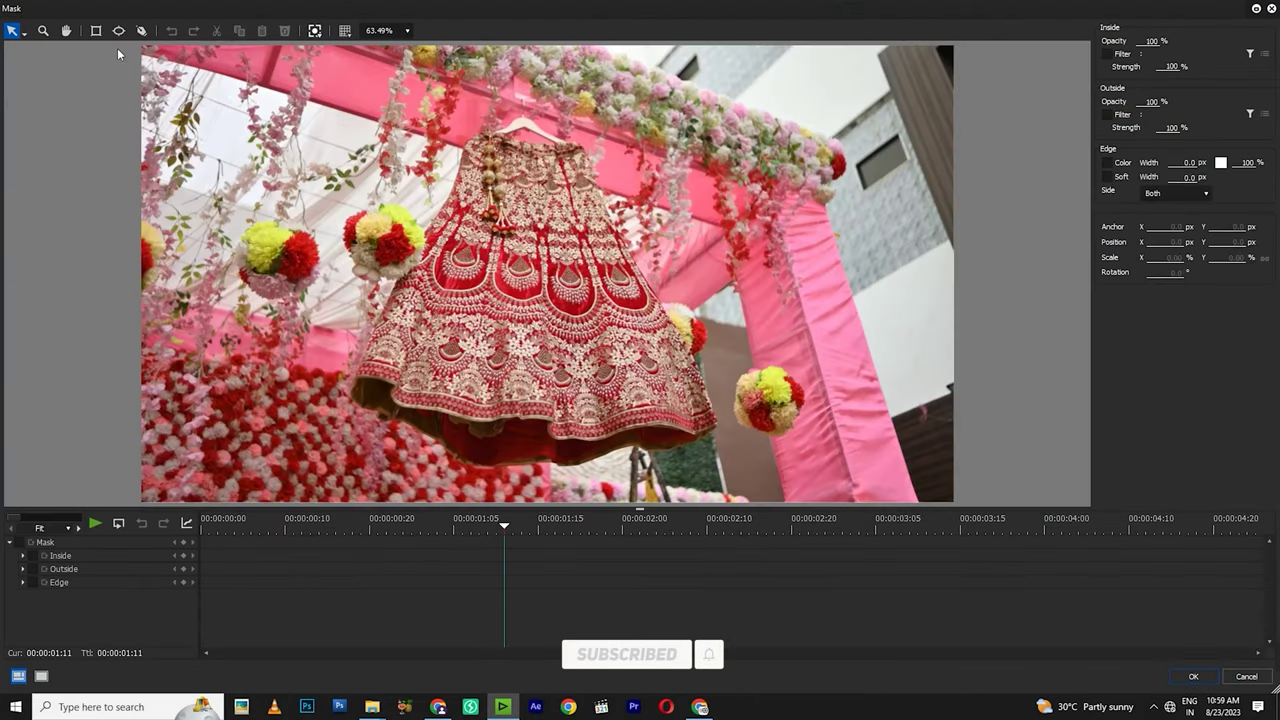
- Trace a closed path mask around the lehenga and its hanger, and apply it with the outside opacity at 0%
left_click(141, 31)
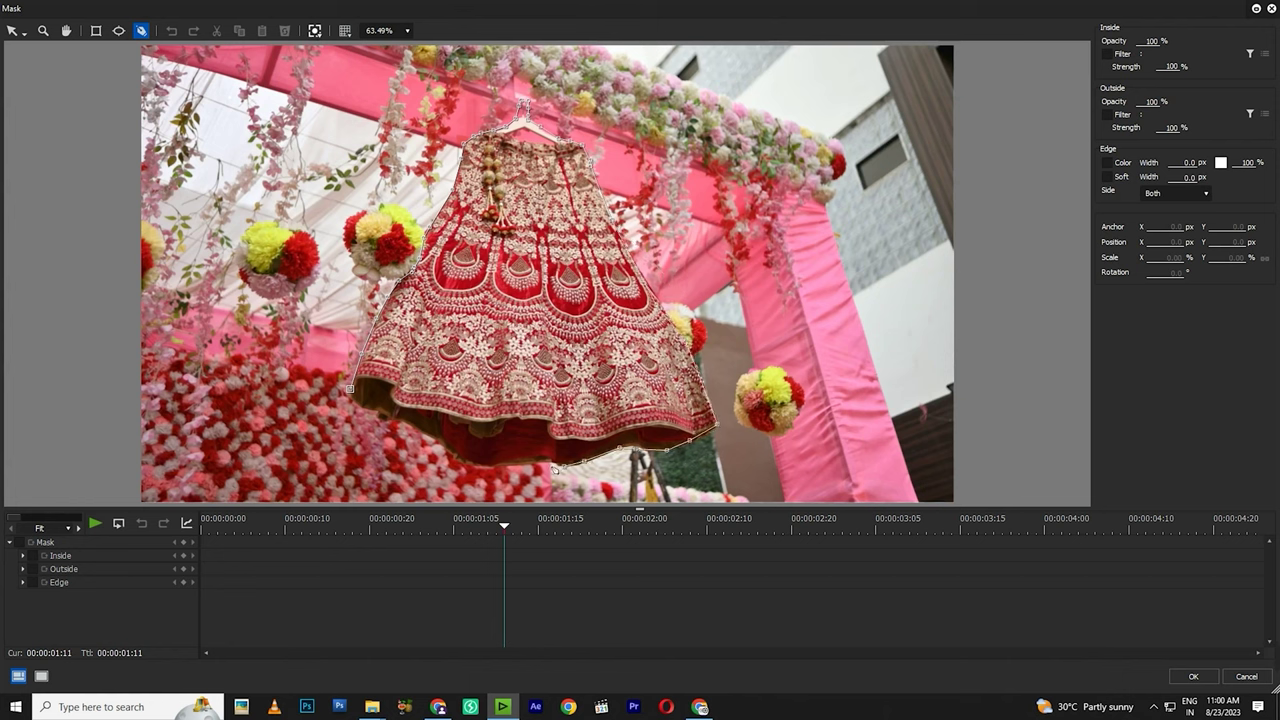
left_click(440, 449)
left_click(350, 388)
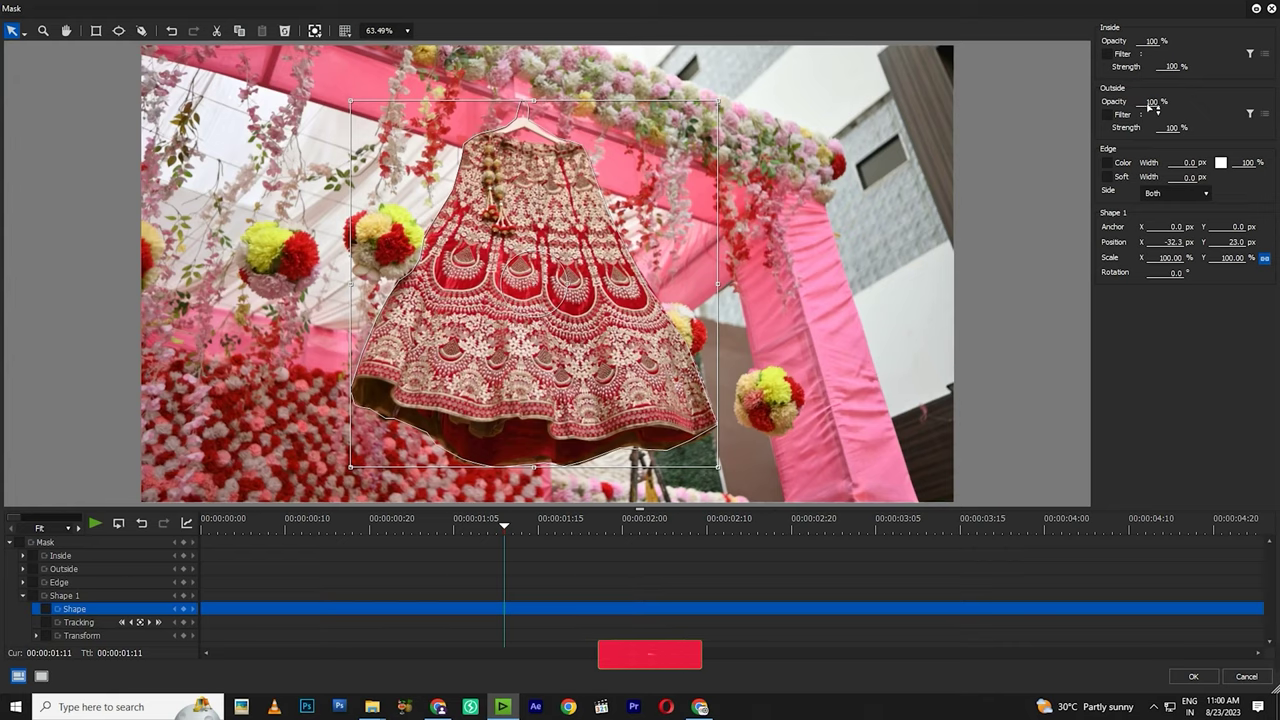
left_click_drag(1152, 103, 1230, 373)
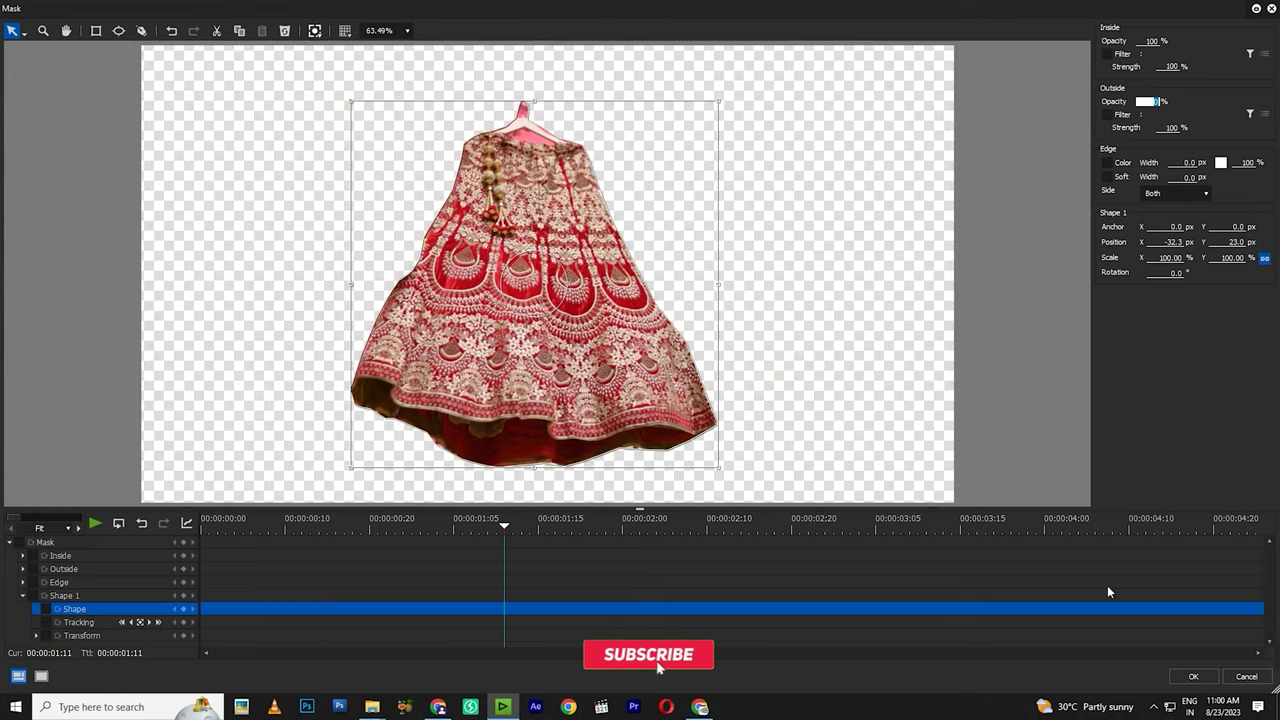
left_click(1194, 677)
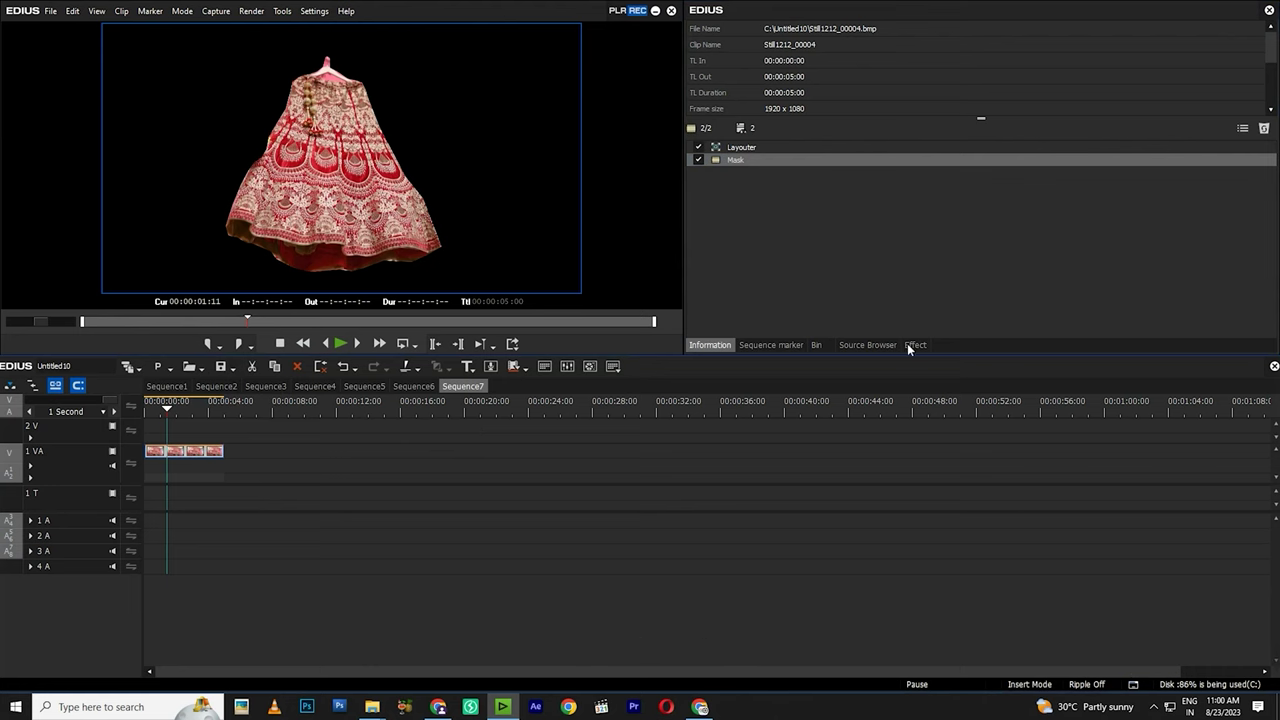
- Create another sequence and nest the masked lehenga sequence at the start of its track 1 VA
left_click(816, 345)
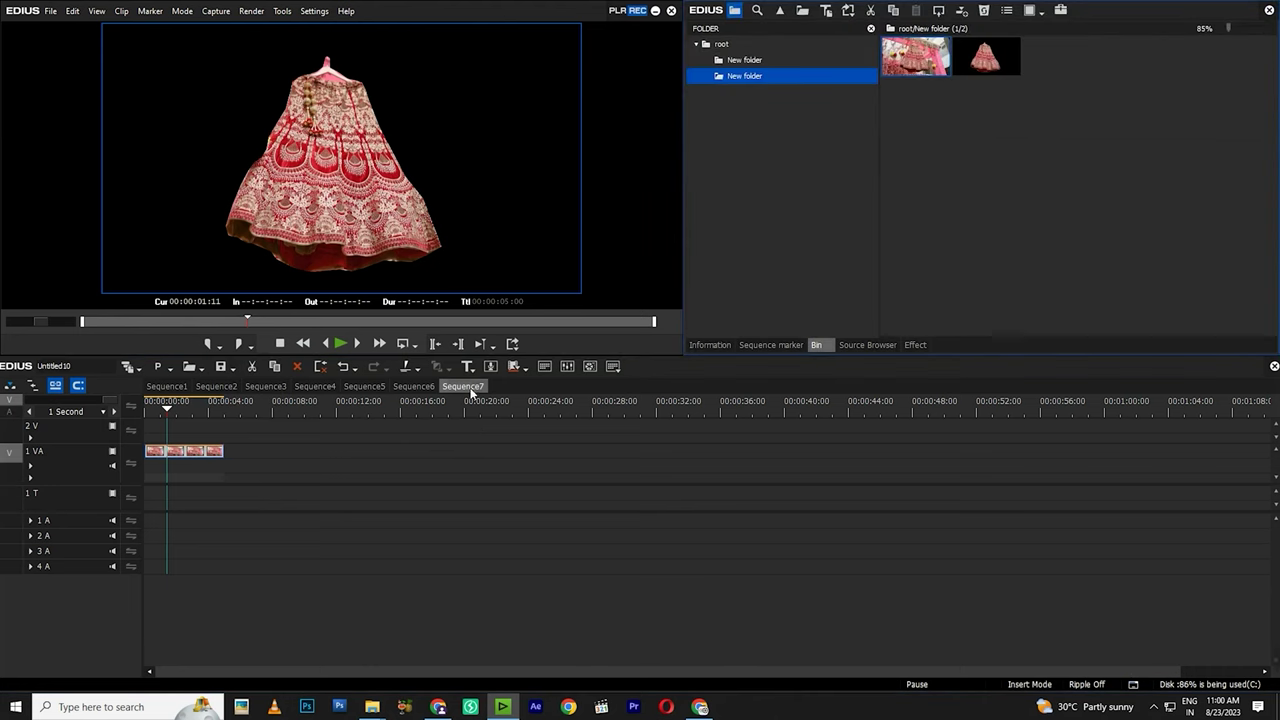
left_click(420, 388)
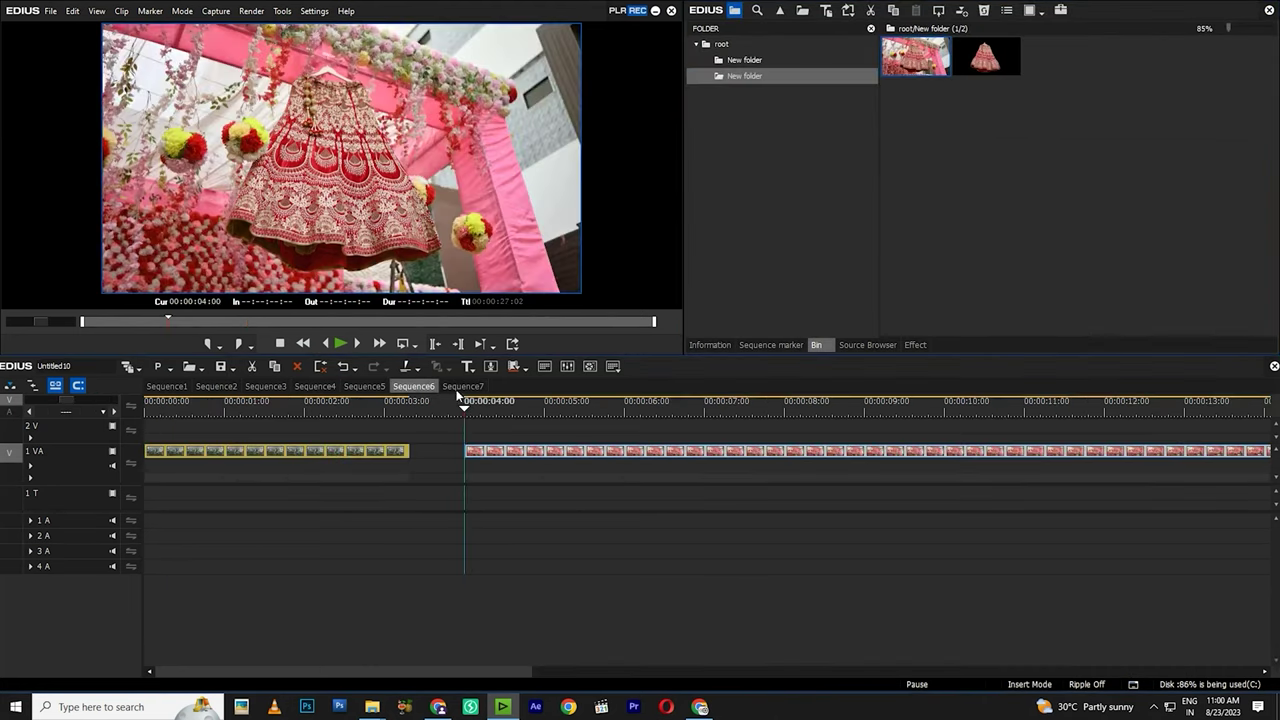
left_click(129, 369)
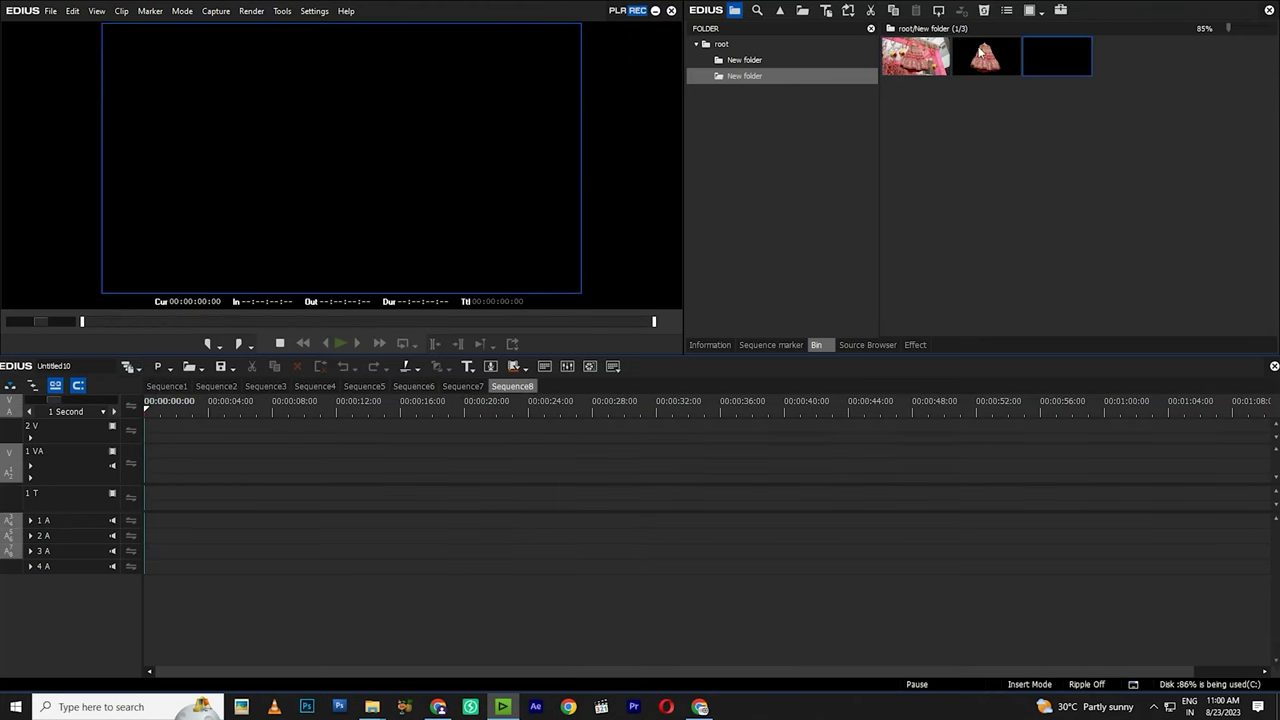
left_click_drag(995, 60, 165, 455)
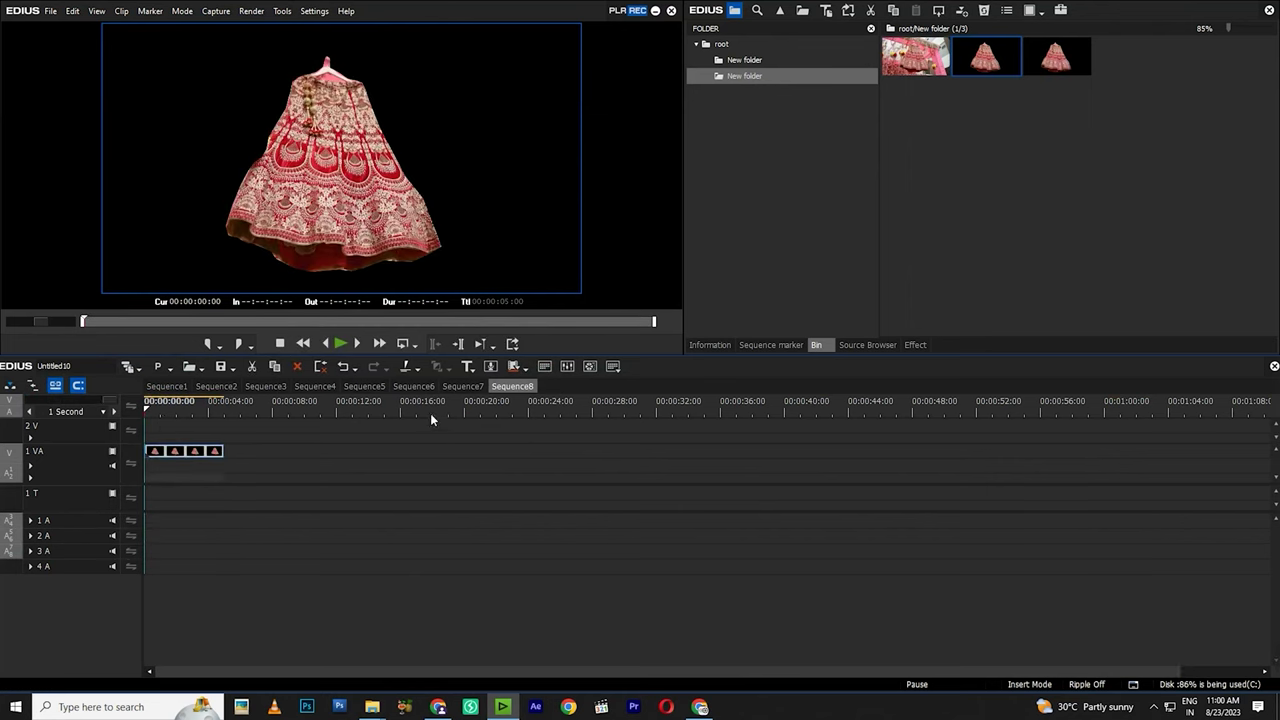
- In Sequence6, move the lehenga clip back against the aerial clip and place the nested cut-out on track 2 V from about 00:00:02:16
left_click(414, 386)
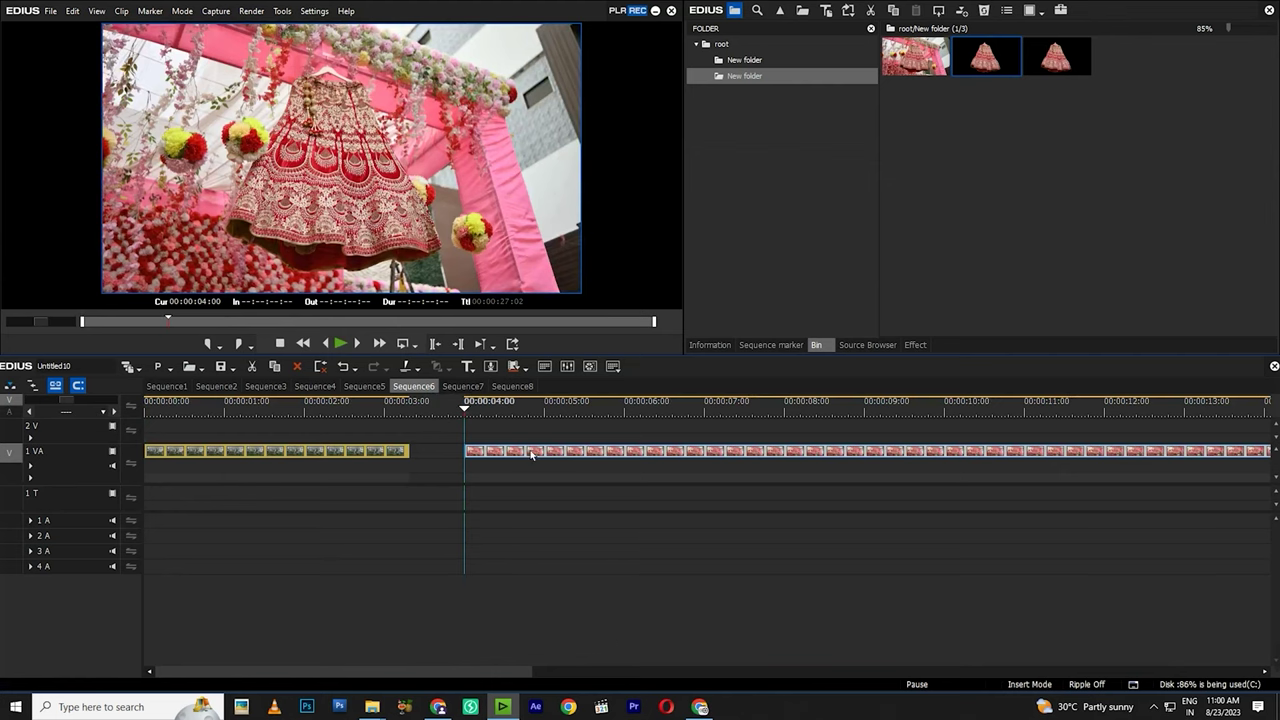
left_click_drag(525, 452, 468, 455)
left_click(371, 403)
left_click_drag(1034, 67, 410, 426)
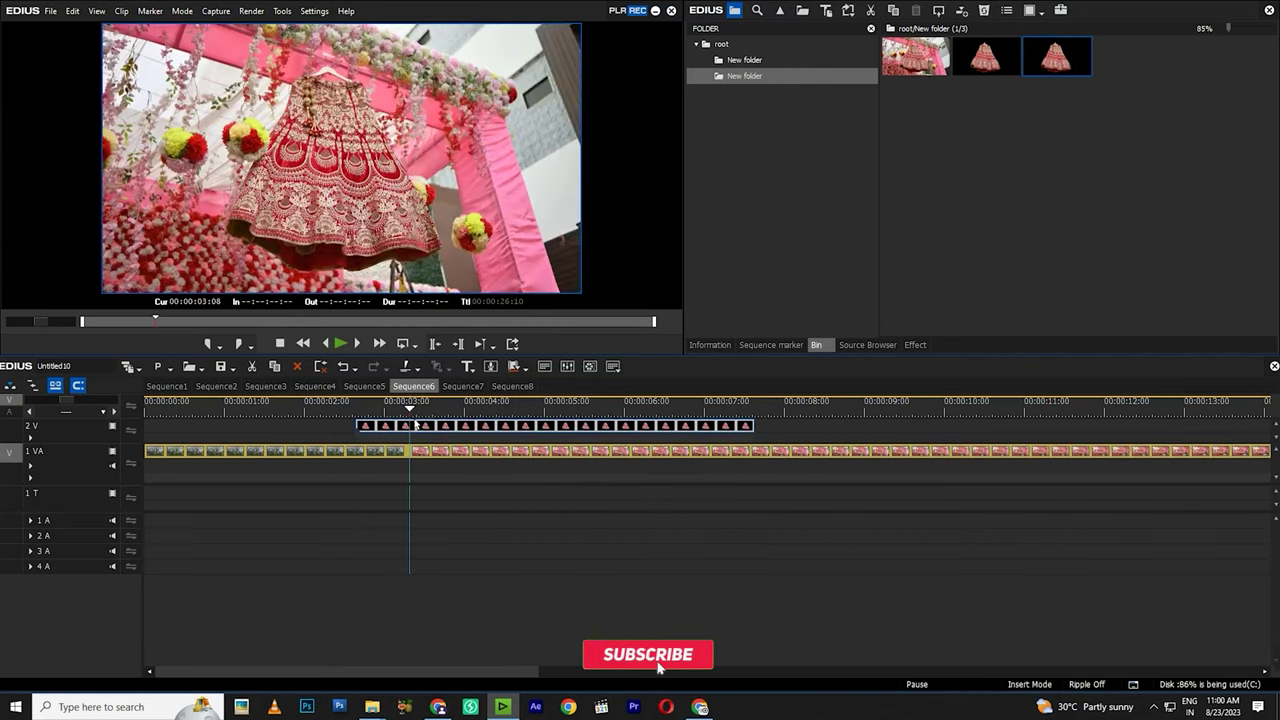
- Split the cut-out clip on track 2 V at 00:00:03:08 and delete the part after it
key("c")
left_click(467, 428)
key("Delete")
- In the cut-out's Layouter, position it off-frame at X -100.30%, Y -3.50% and keyframe all parameters at its first frame
left_click(355, 412)
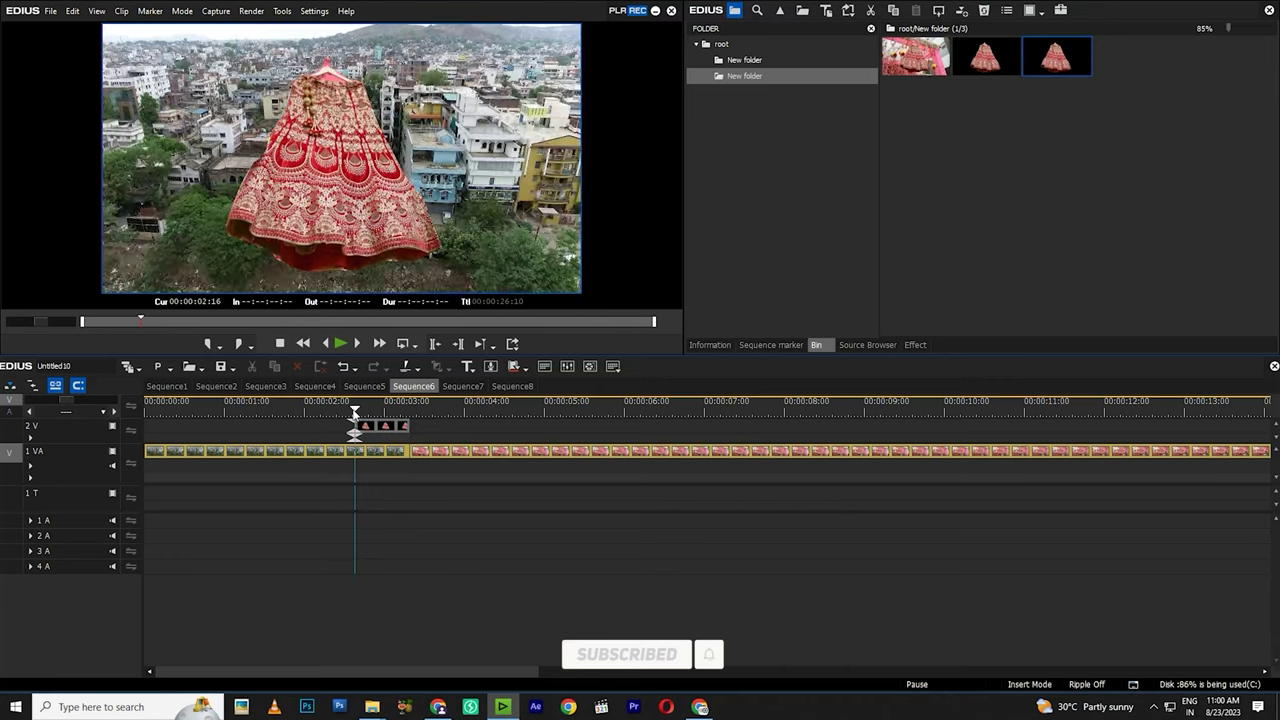
left_click(402, 428)
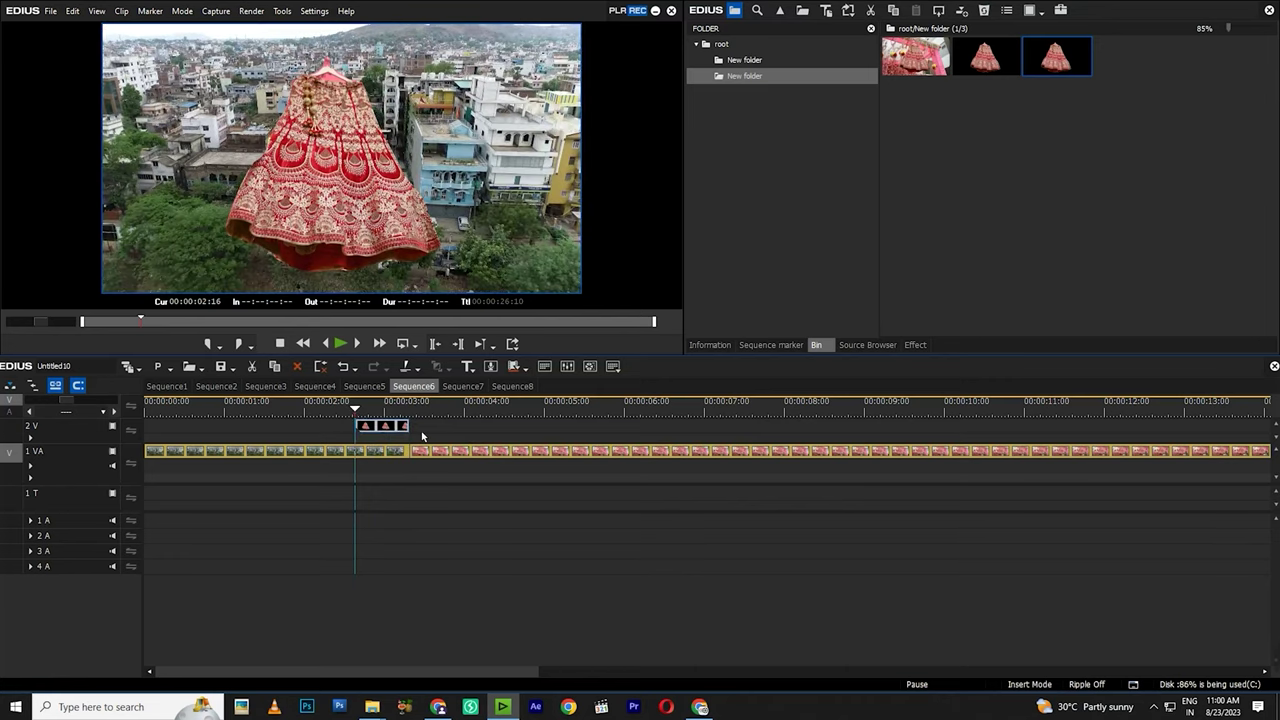
left_click(710, 345)
double_click(754, 147)
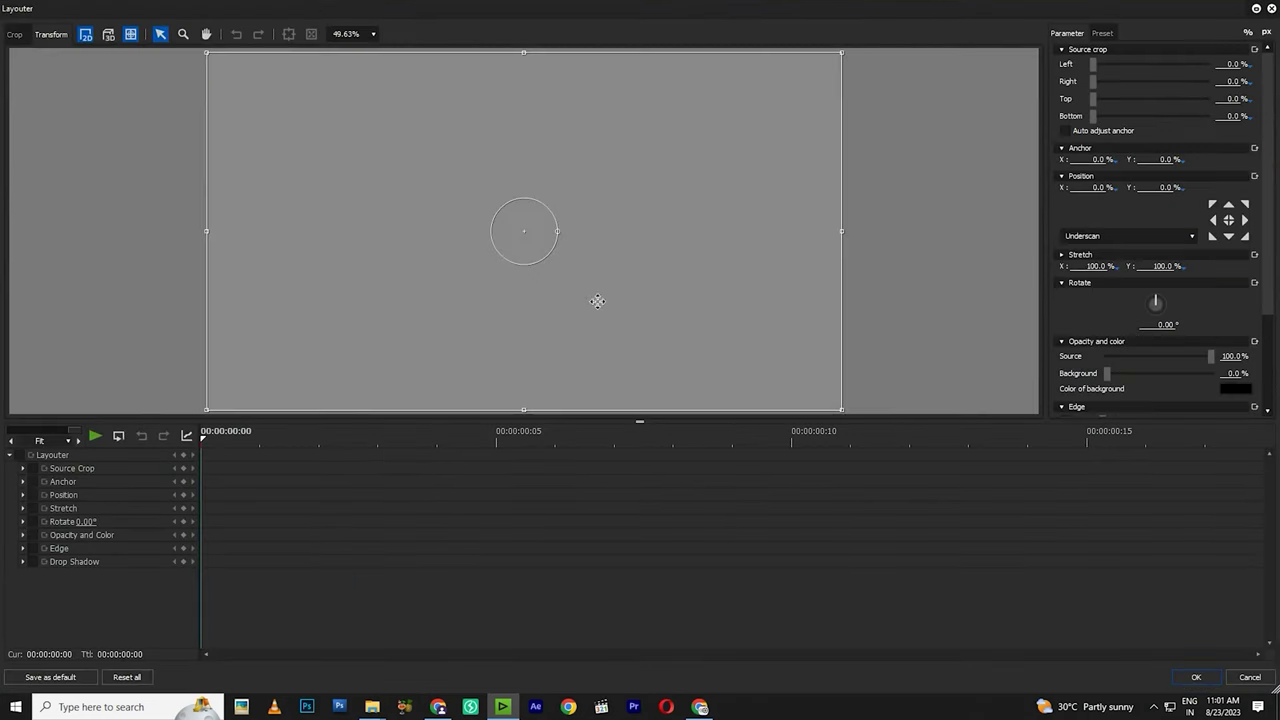
left_click_drag(693, 259, 171, 306)
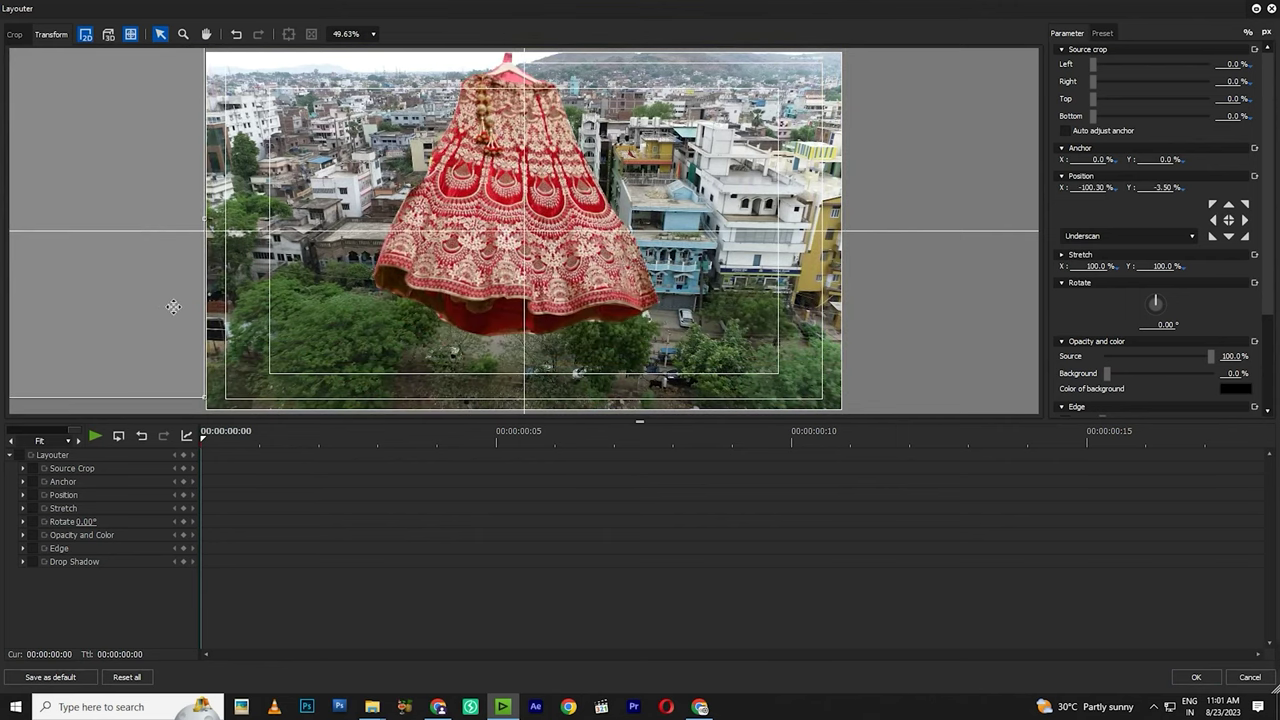
left_click(19, 455)
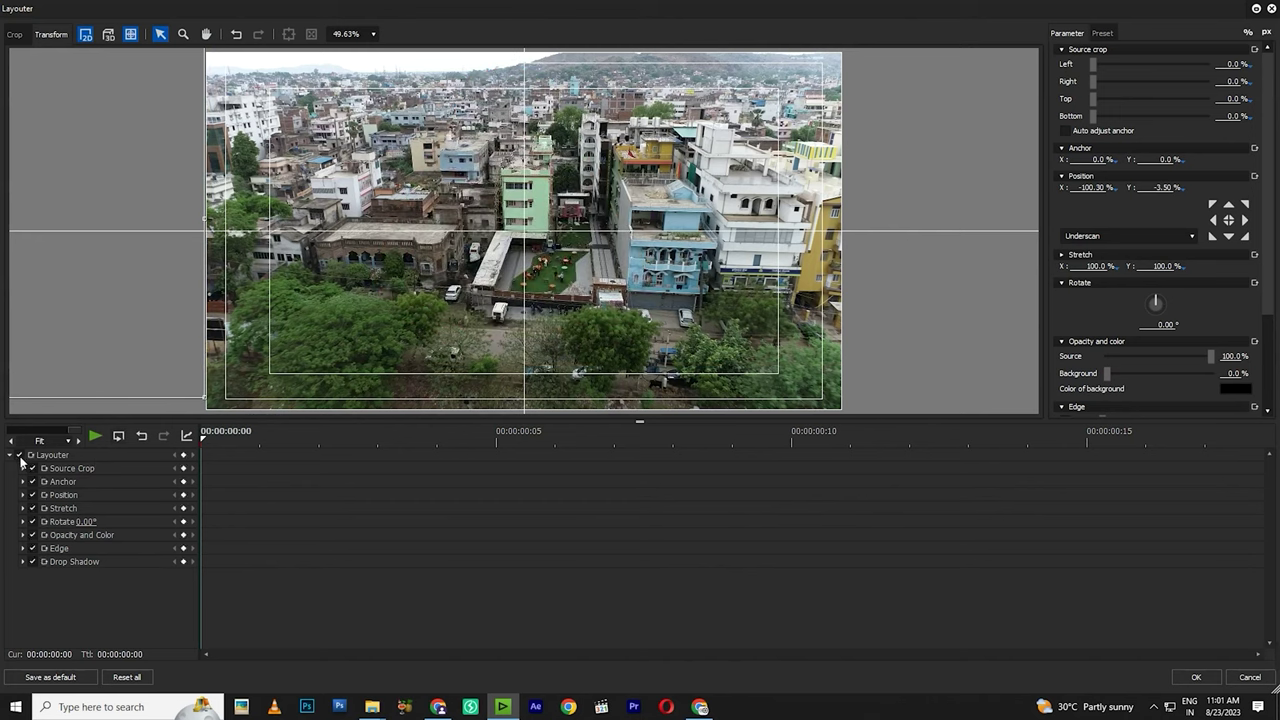
left_click(183, 455)
- Apply the Default layout preset at 00:00:00:17 so the cut-out moves into place, and accept the Layouter settings
left_click_drag(256, 443, 1205, 440)
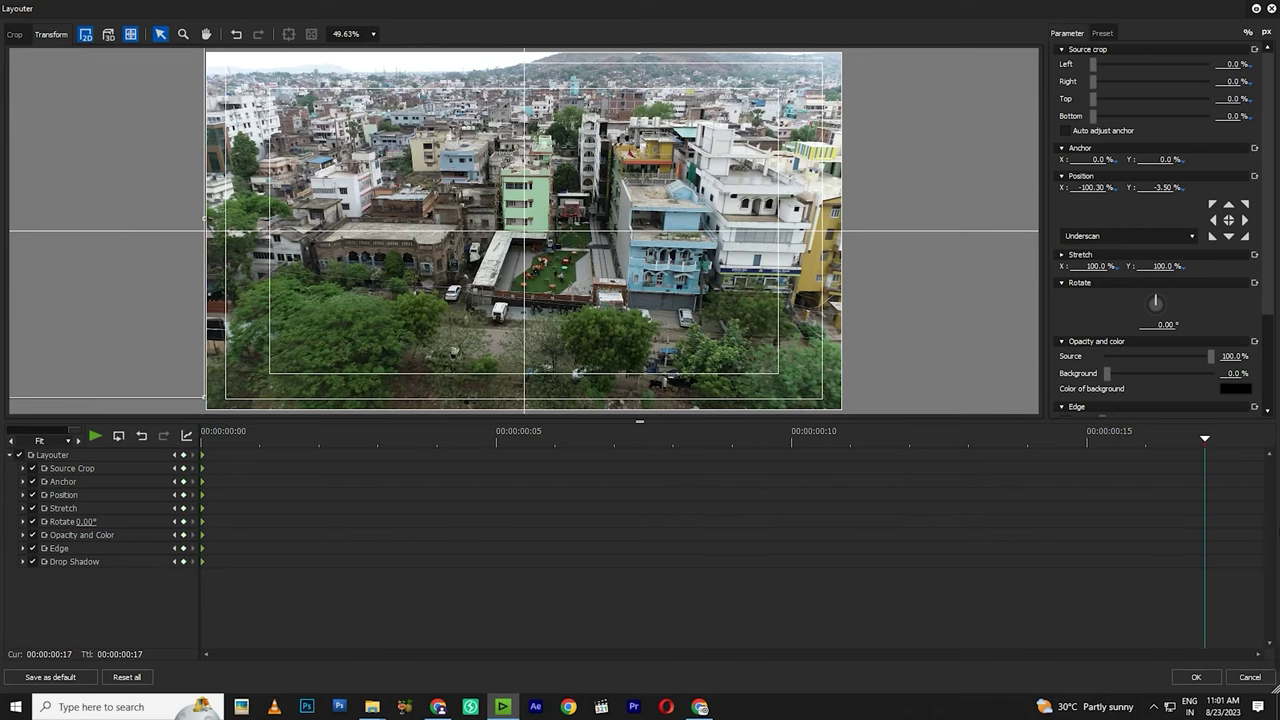
left_click(1102, 33)
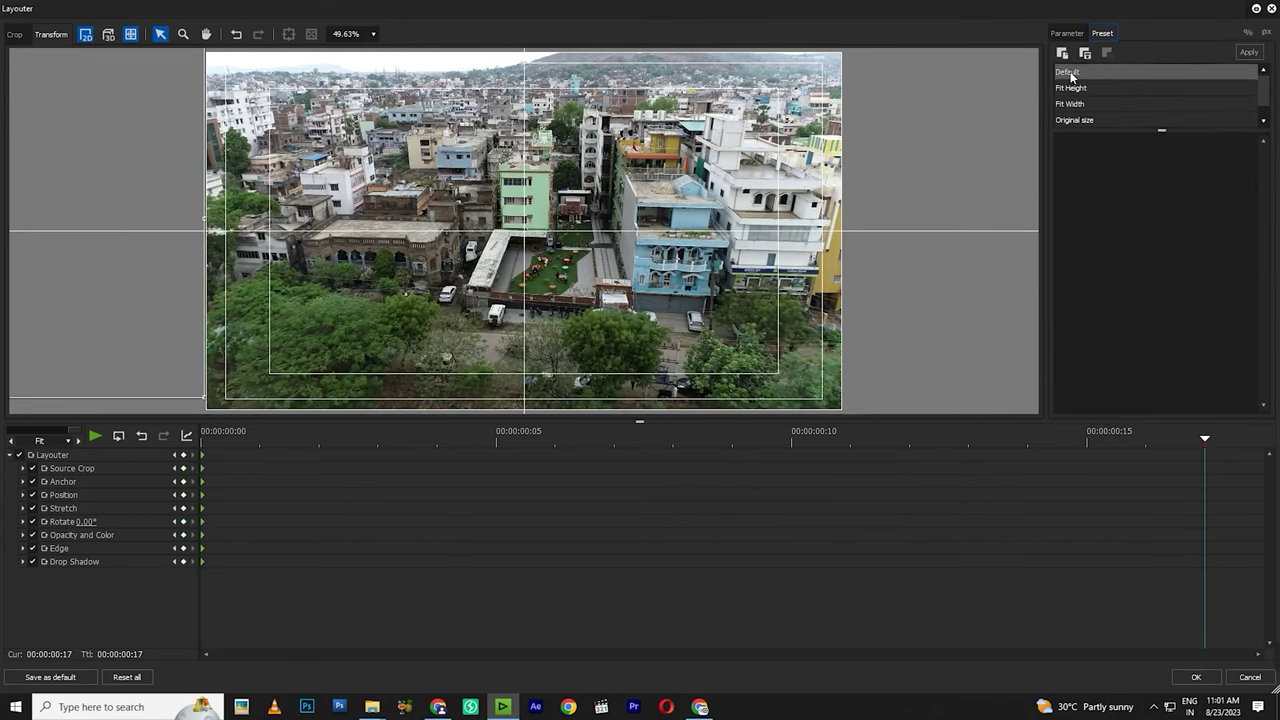
double_click(1073, 75)
left_click(1203, 680)
- Play the lehenga transition full screen from just around the cut-out's start
left_click_drag(349, 411, 358, 412)
double_click(410, 157)
key("space")
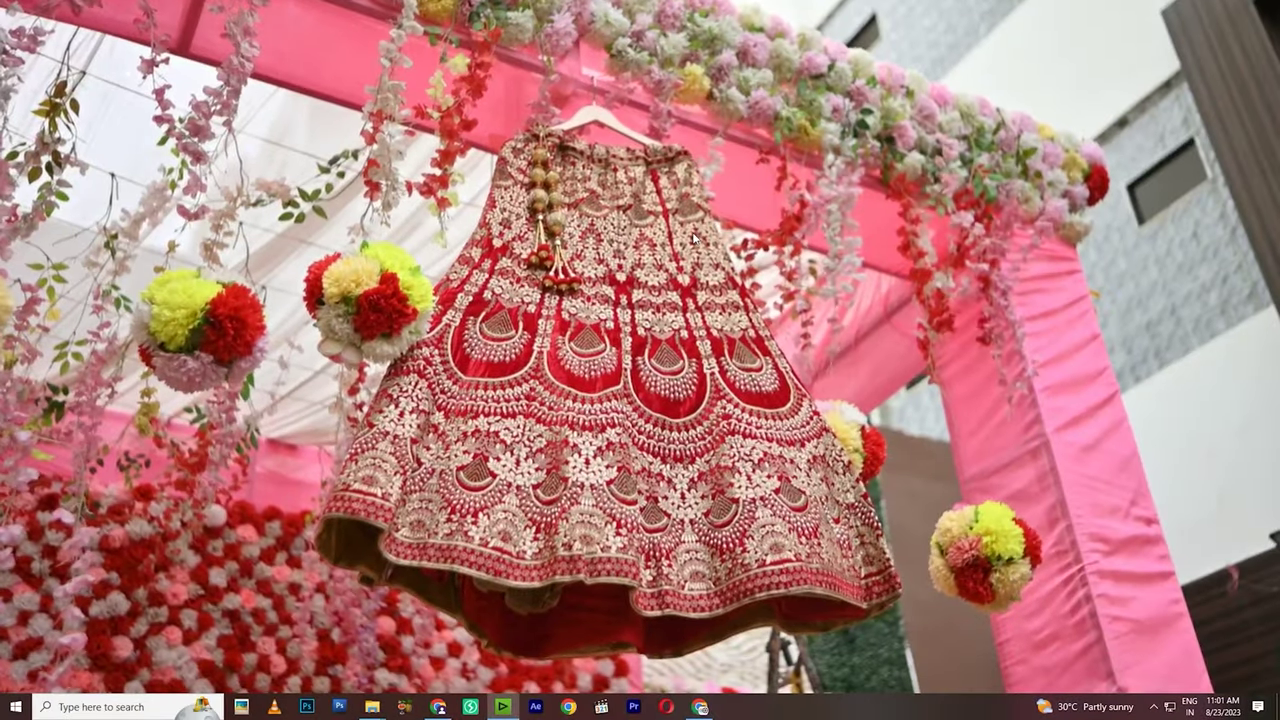
- Leave full-screen playback, split the lehenga clip on track 1 VA at 00:00:04:10 and delete the part after it
double_click(443, 382)
left_click(354, 409)
key("space")
key("space")
left_click(576, 450)
key("c")
key("Delete")
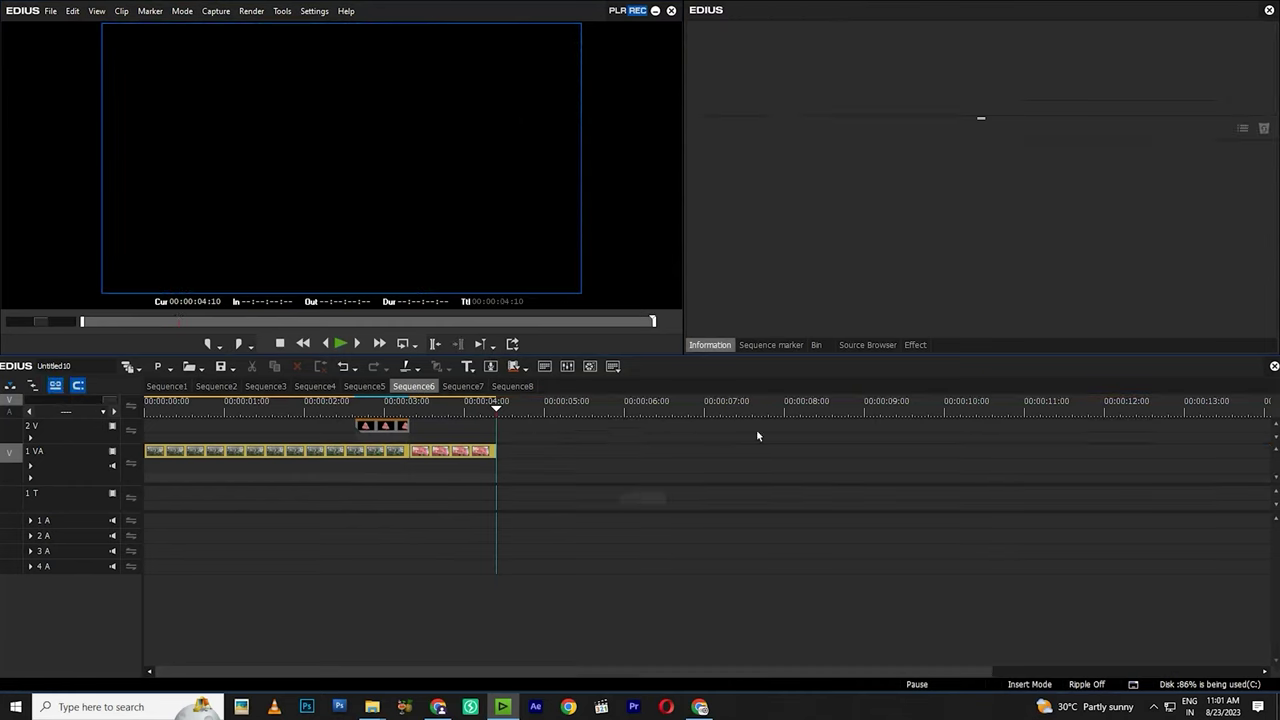
- Add the golden shoes clip from the bin's root folder to track 1 VA after the lehenga clip
left_click(817, 344)
left_click(750, 62)
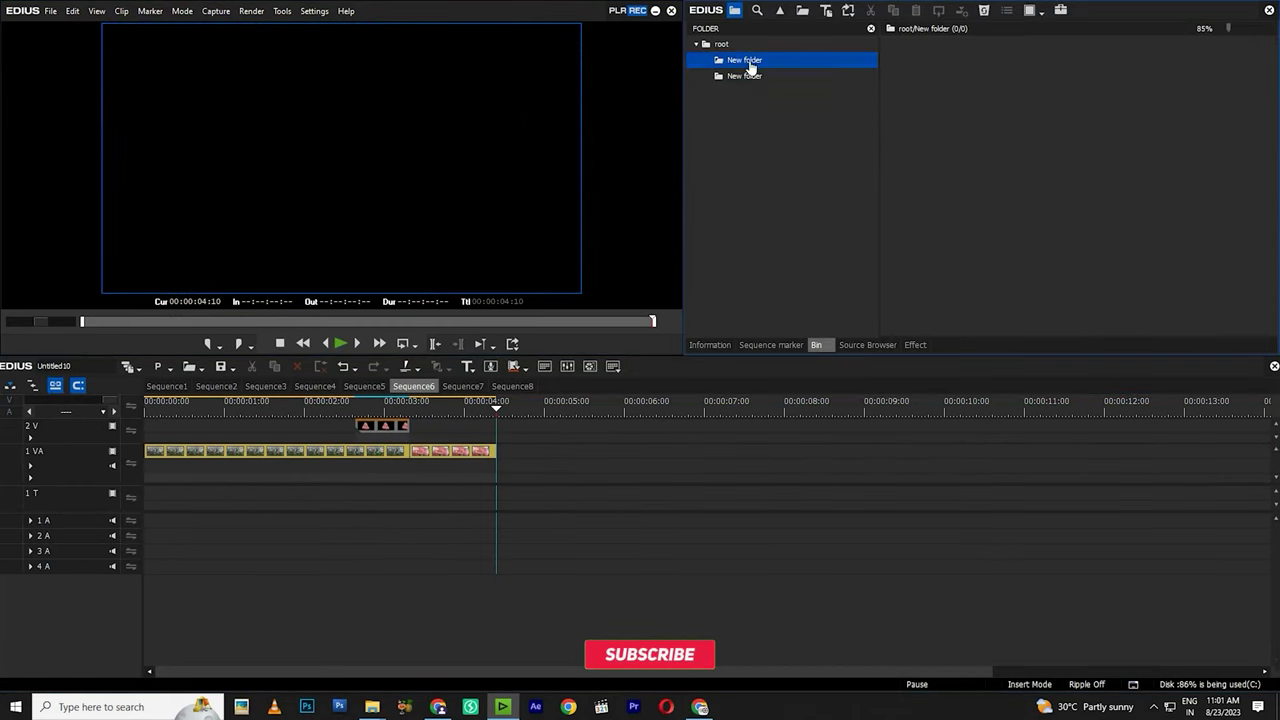
key("Up")
left_click_drag(1056, 55, 515, 456)
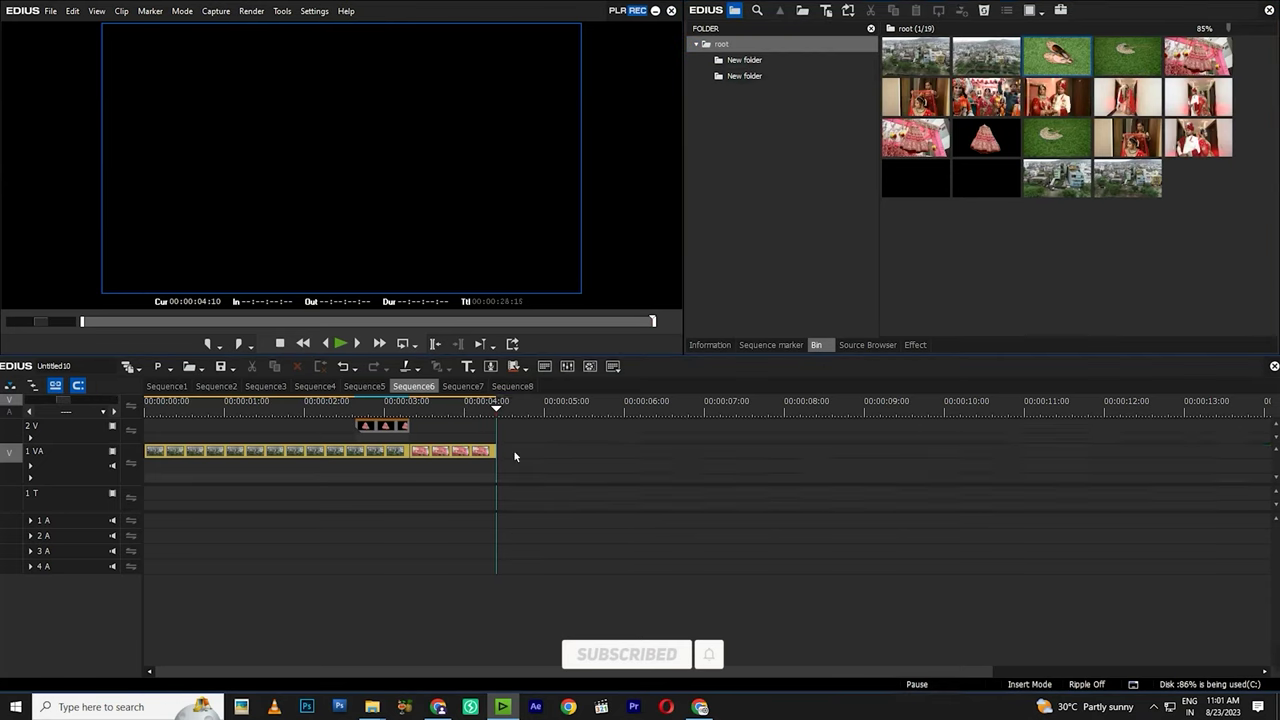
- Split the shoes clip near its start, delete the opening part and move the remainder to start at 00:00:05:01
left_click(602, 409)
key("c")
left_click(567, 450)
key("Delete")
left_click_drag(653, 456, 610, 460)
- Save the shoes clip's first frame as a still and place it on track 1 VA of Sequence8 at 00:00:07:06
left_click(546, 414)
key("ctrl+t")
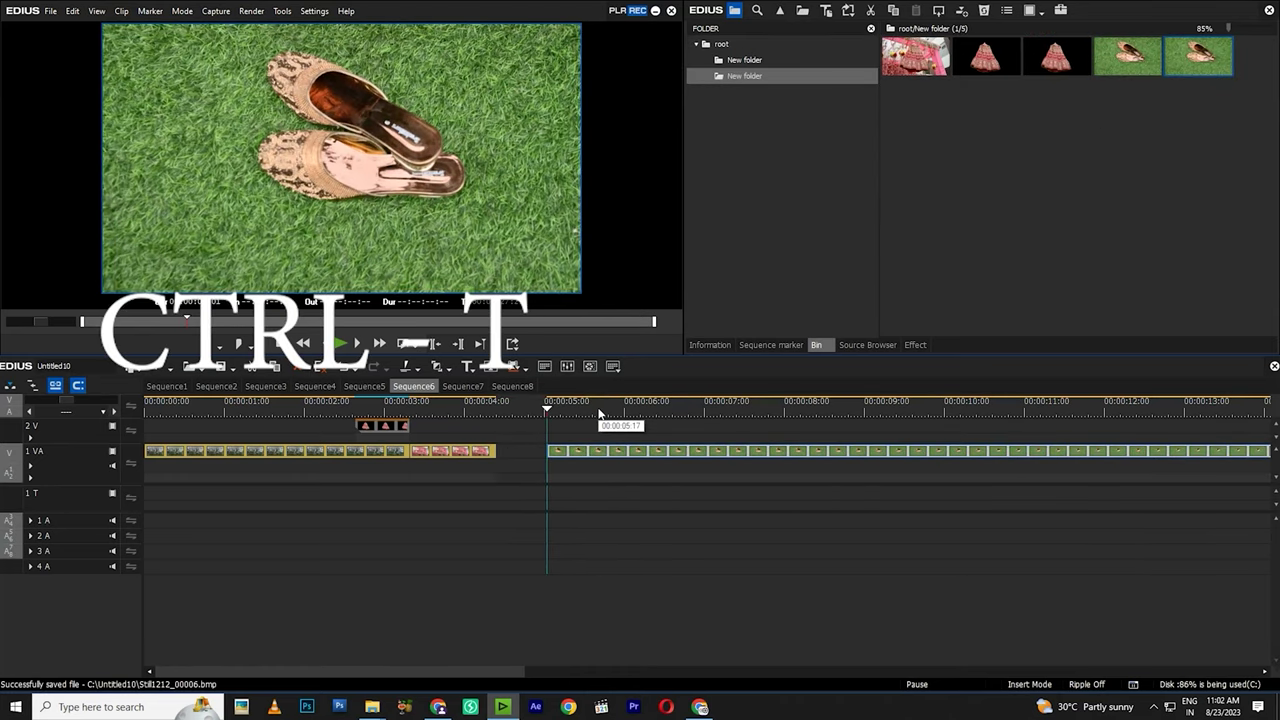
left_click(1199, 63)
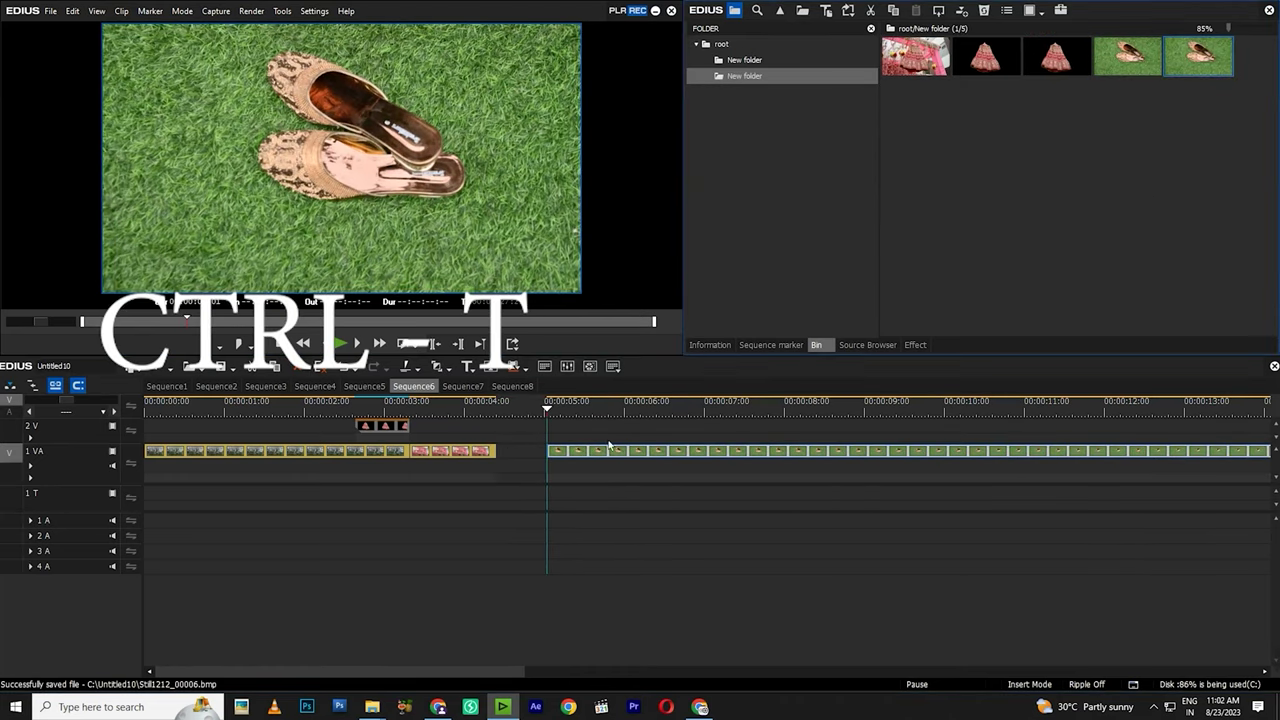
left_click(510, 386)
left_click_drag(1165, 42, 260, 450)
left_click(258, 408)
left_click(348, 460)
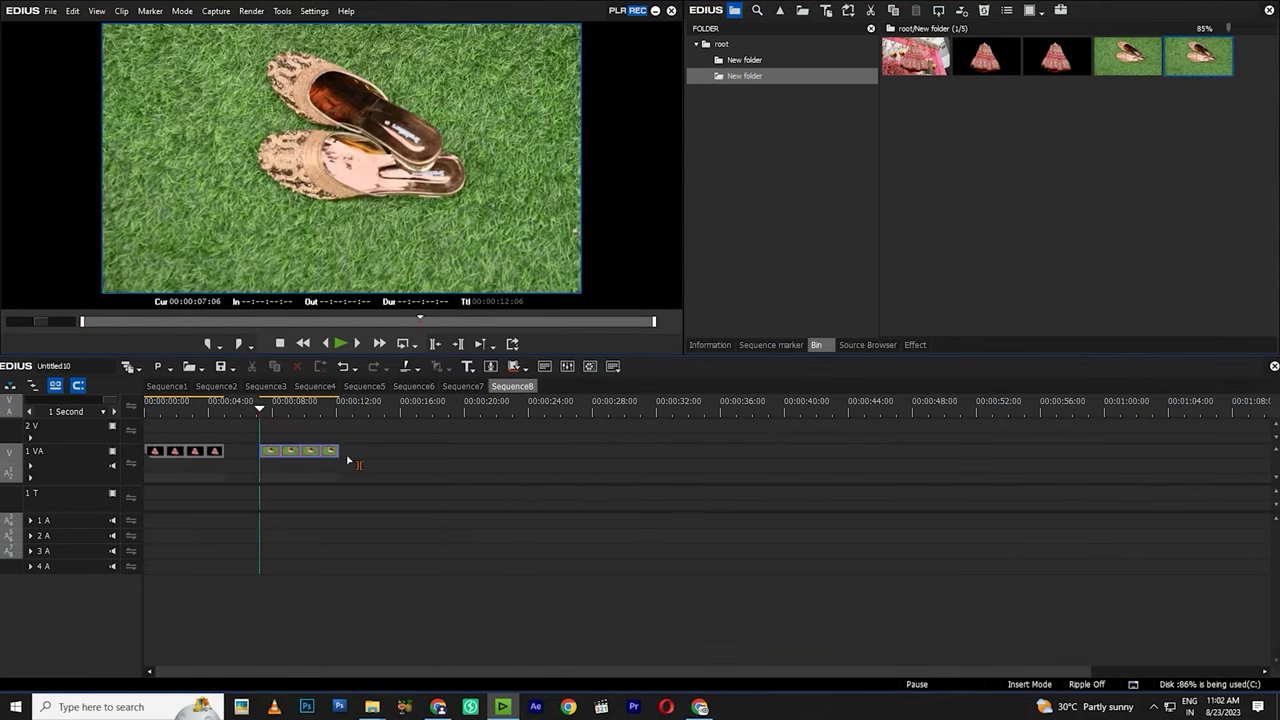
- Apply the Mask video filter to the shoes still in Sequence8 and open the filter's settings
left_click(916, 345)
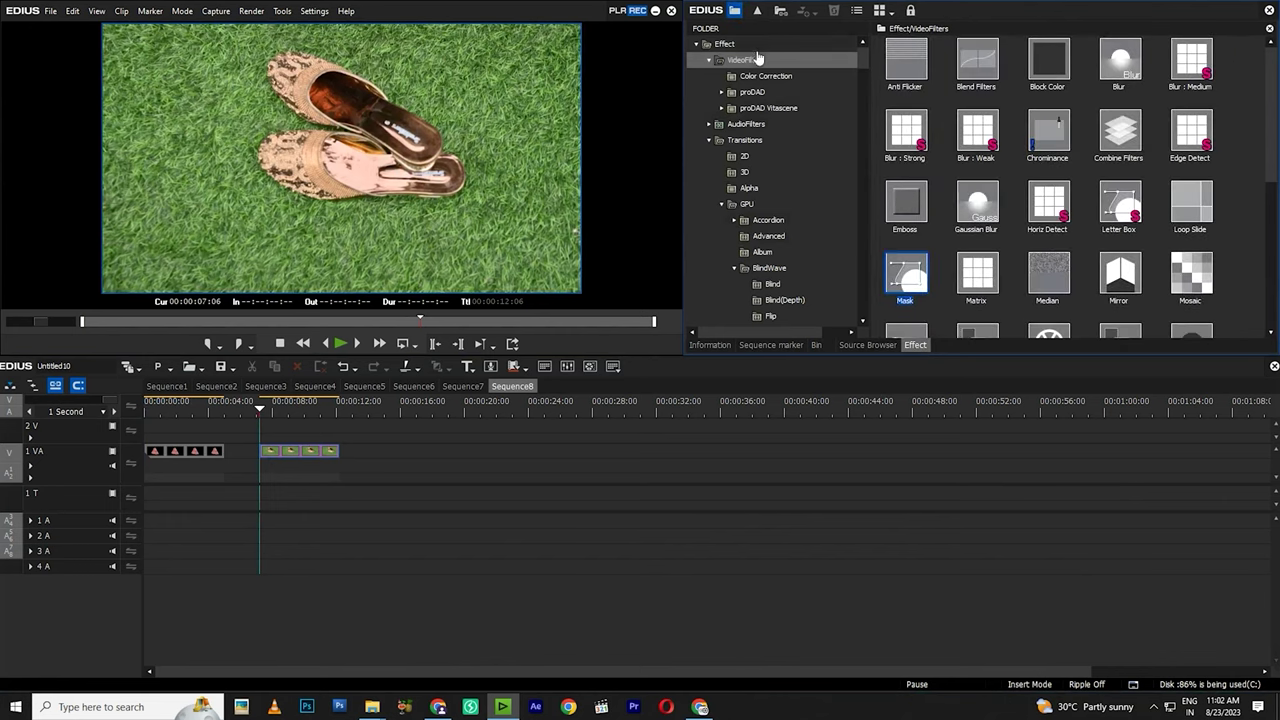
left_click_drag(408, 441, 323, 463)
left_click(726, 162)
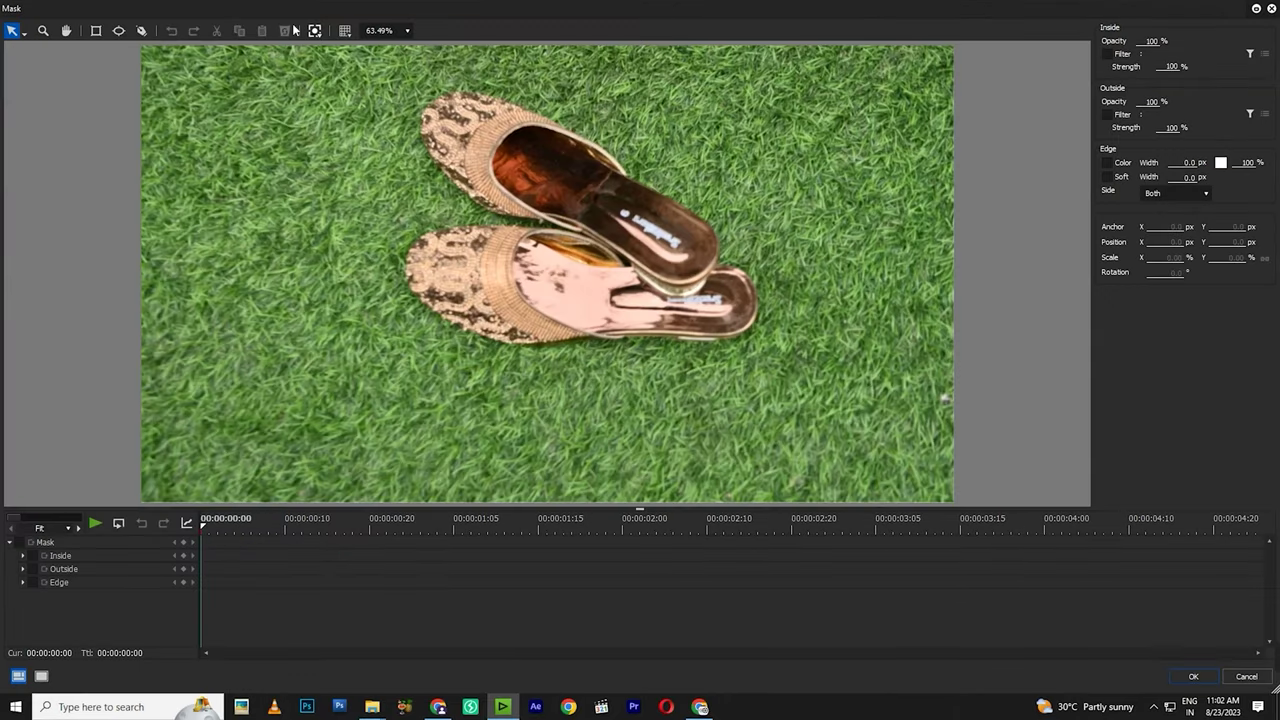
- Trace a closed mask path point by point around the outline of both shoes
left_click(140, 31)
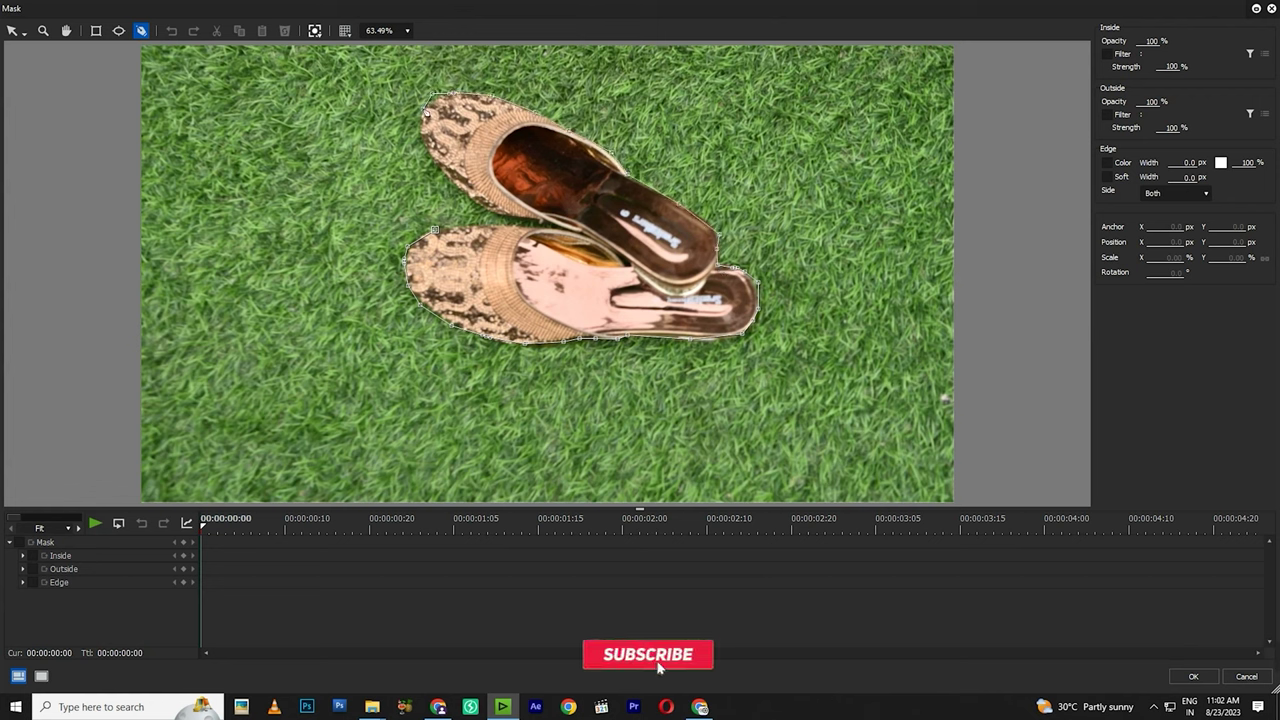
left_click(479, 204)
left_click(486, 209)
left_click(493, 212)
left_click(501, 214)
left_click(511, 216)
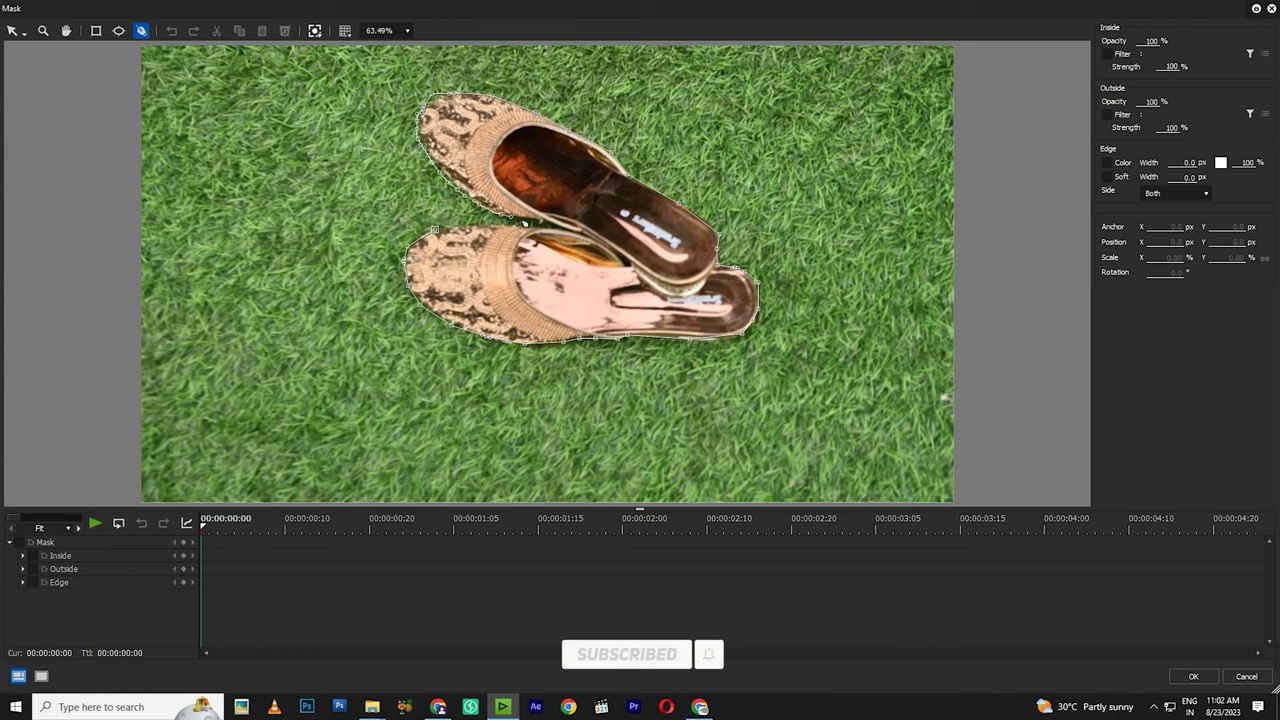
left_click(527, 228)
left_click(514, 227)
left_click(505, 227)
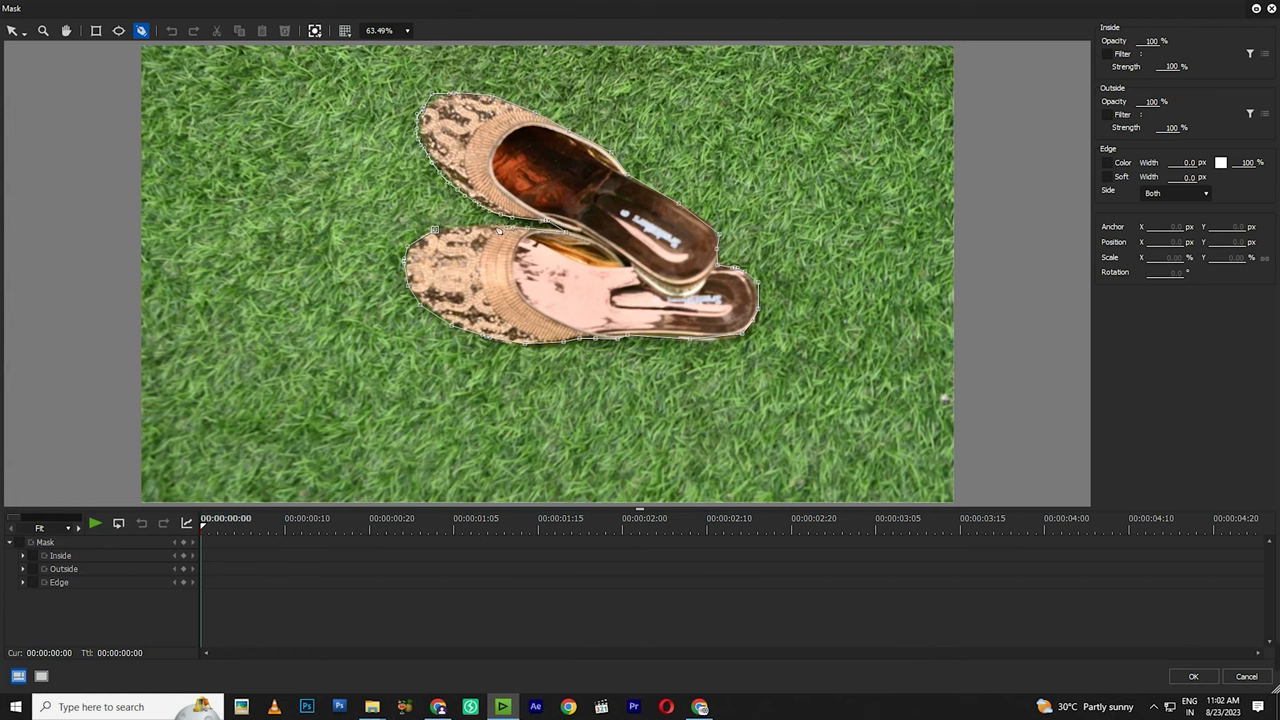
left_click(436, 229)
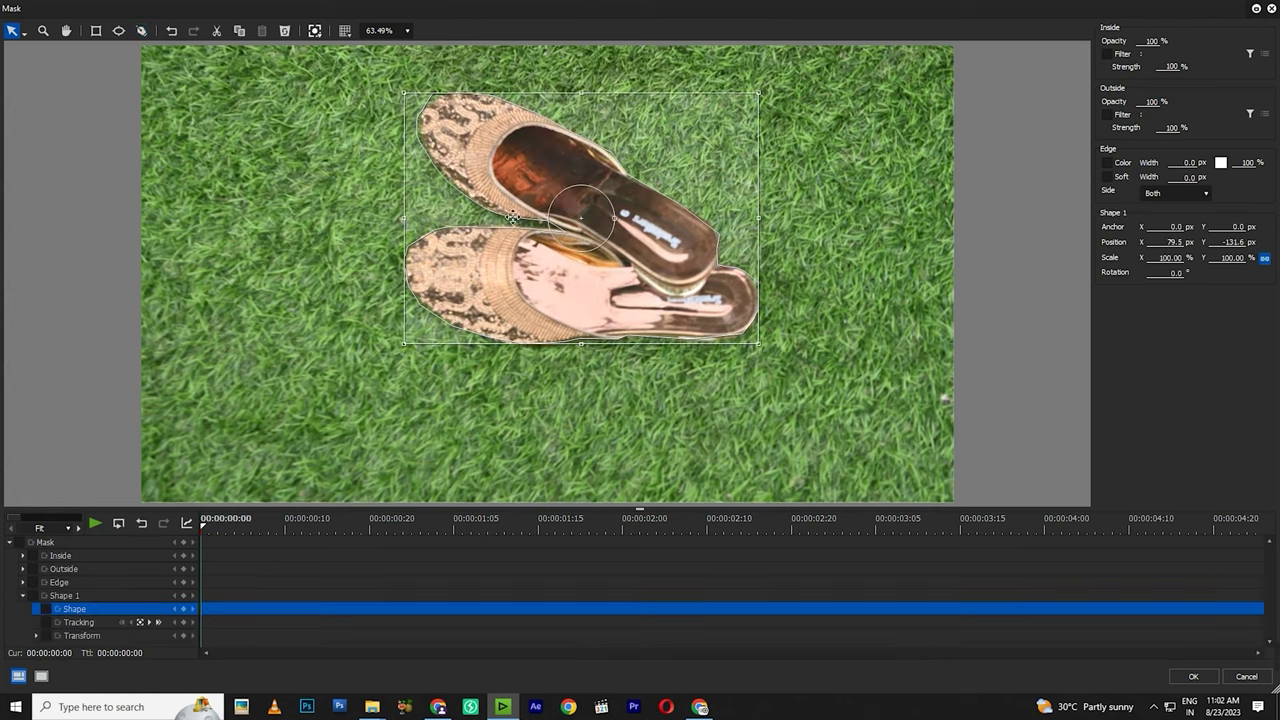
- Set the opacity outside the shoes mask to 0% and accept the mask settings
left_click(1152, 45)
left_click(1154, 103)
type("0")
left_click(1193, 677)
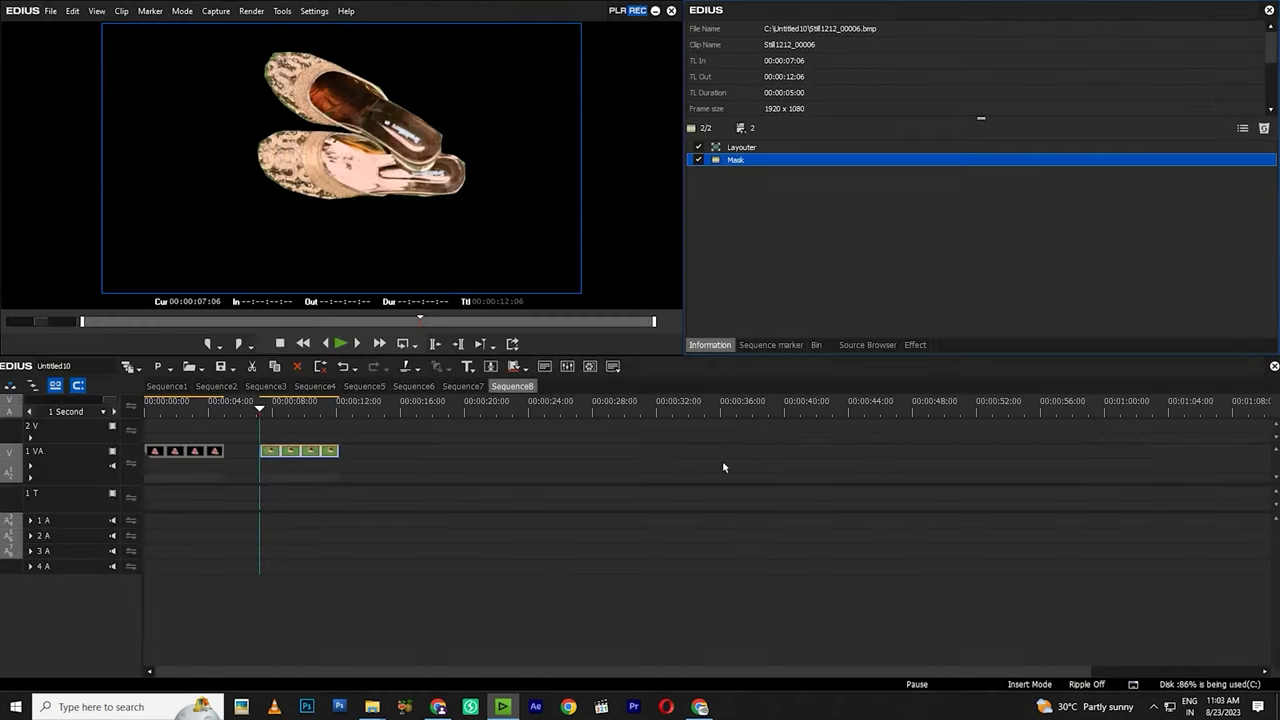
- In Sequence6, close the gap before the shoes clip and add the Sequence8 cut-outs above it on track 2 V
left_click(408, 388)
left_click_drag(631, 455, 580, 456)
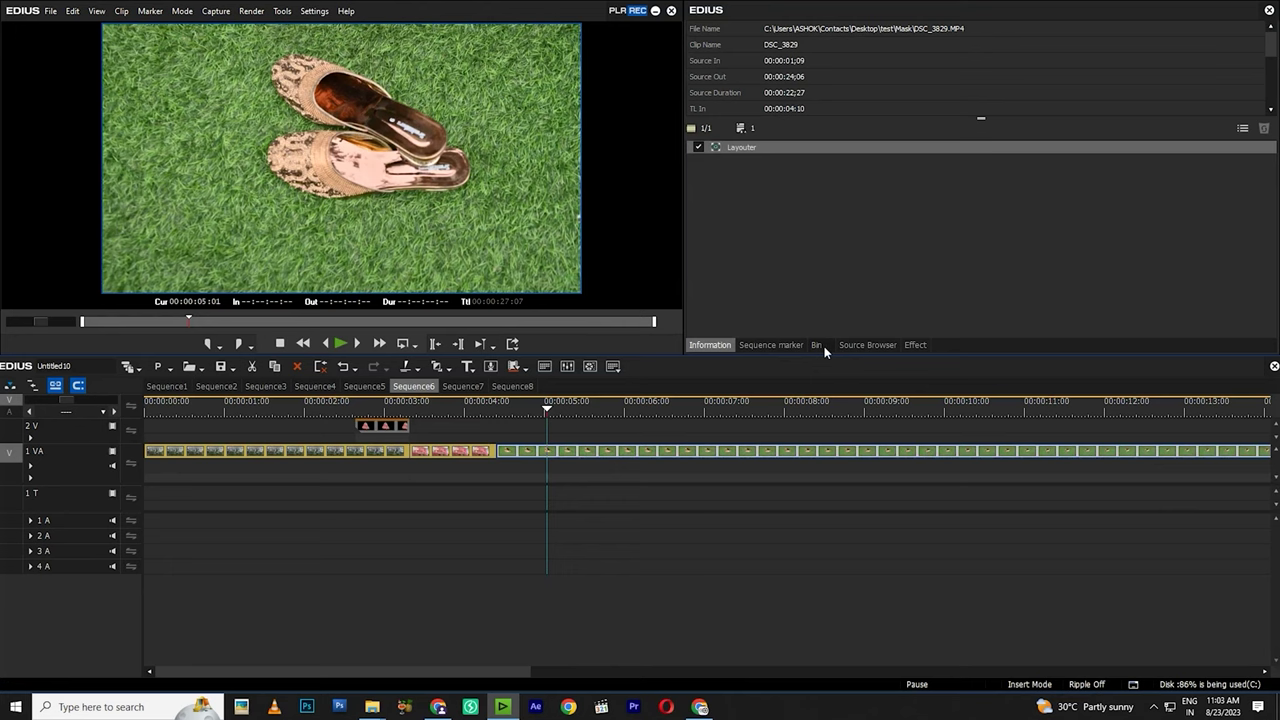
left_click(817, 345)
left_click_drag(1063, 66, 585, 495)
left_click_drag(557, 422, 547, 432)
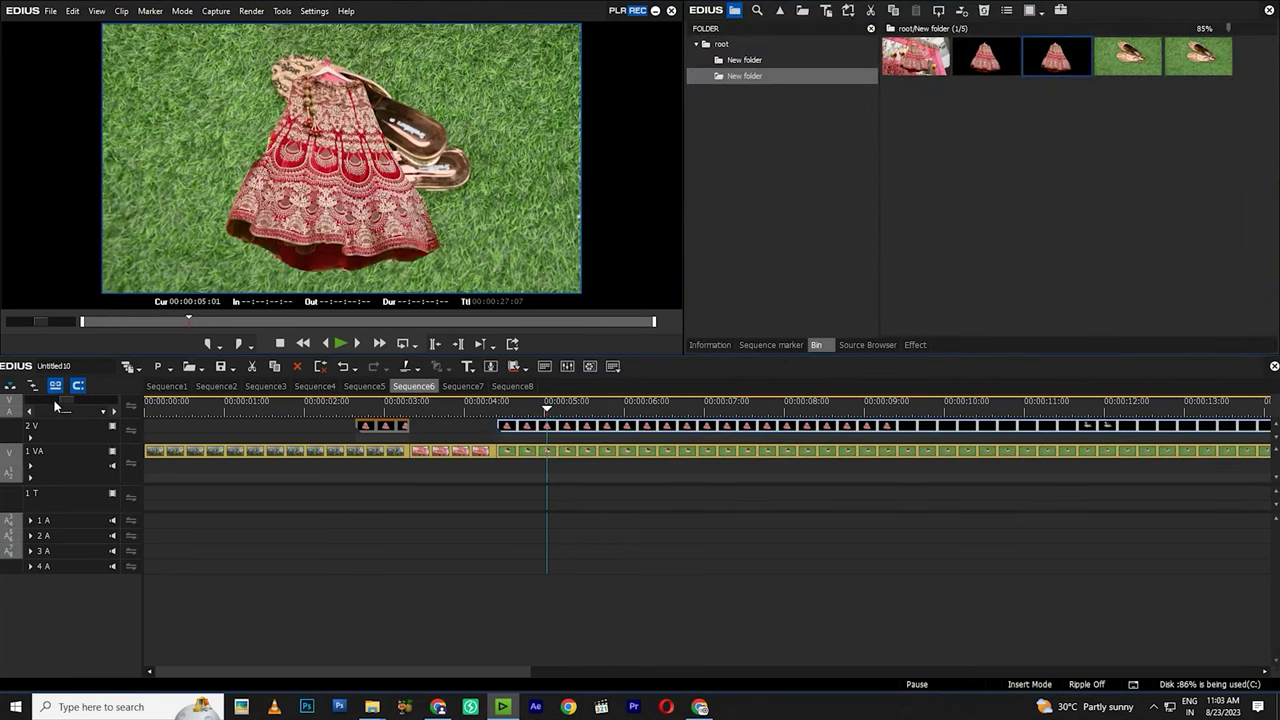
- Trim the Sequence8 clip on track 2 V to a 17-frame shoes cut-out from 00:00:03:18 to the shoes clip's start
left_click_drag(66, 400, 75, 401)
left_click_drag(1040, 415, 468, 437)
key("Delete")
left_click(437, 410)
key("c")
left_click(491, 428)
key("Delete")
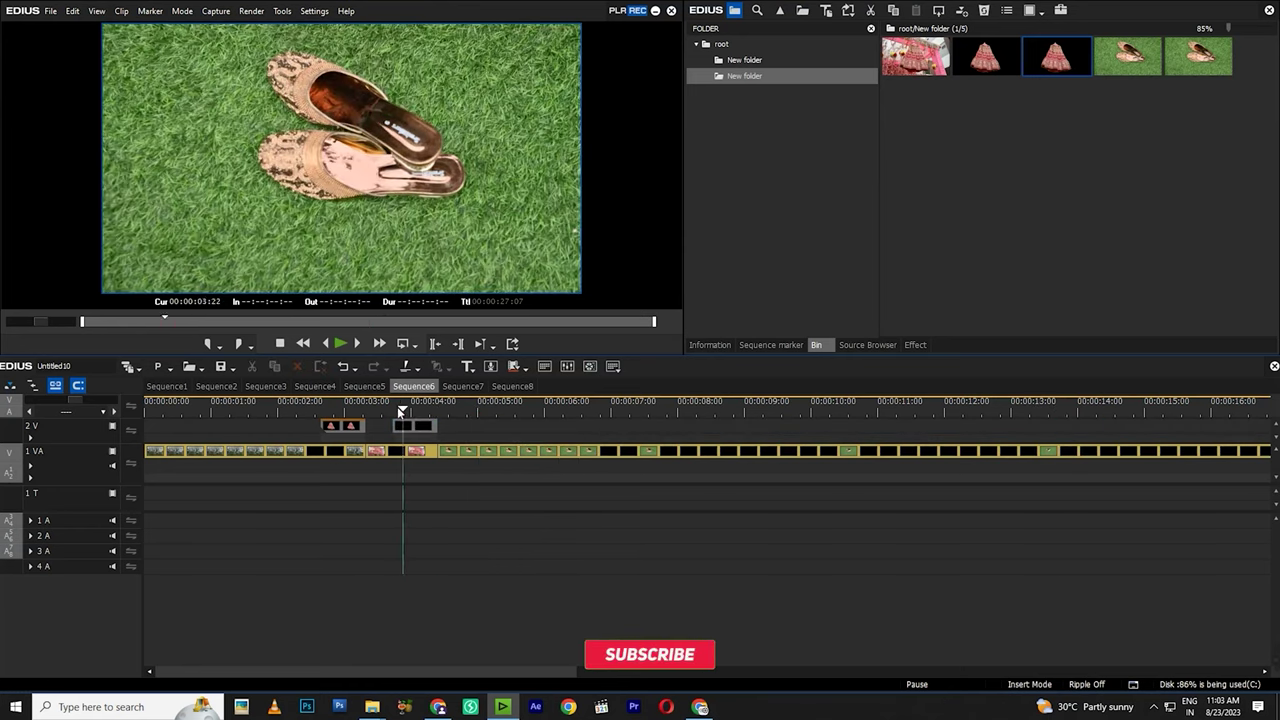
- In the shoes cut-out's Layouter, position it off-frame at X 99.80%, Y -0.90% and keyframe all parameters at its first frame
left_click(396, 410)
left_click(412, 430)
left_click(733, 345)
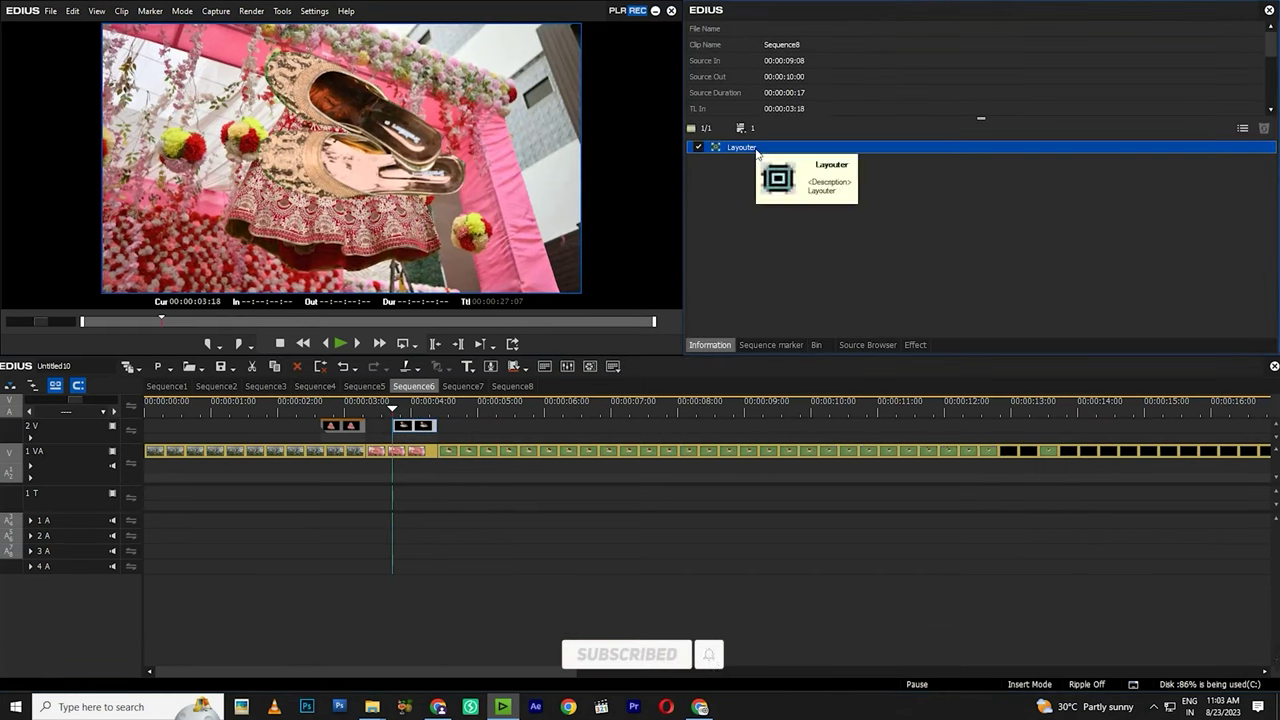
double_click(748, 155)
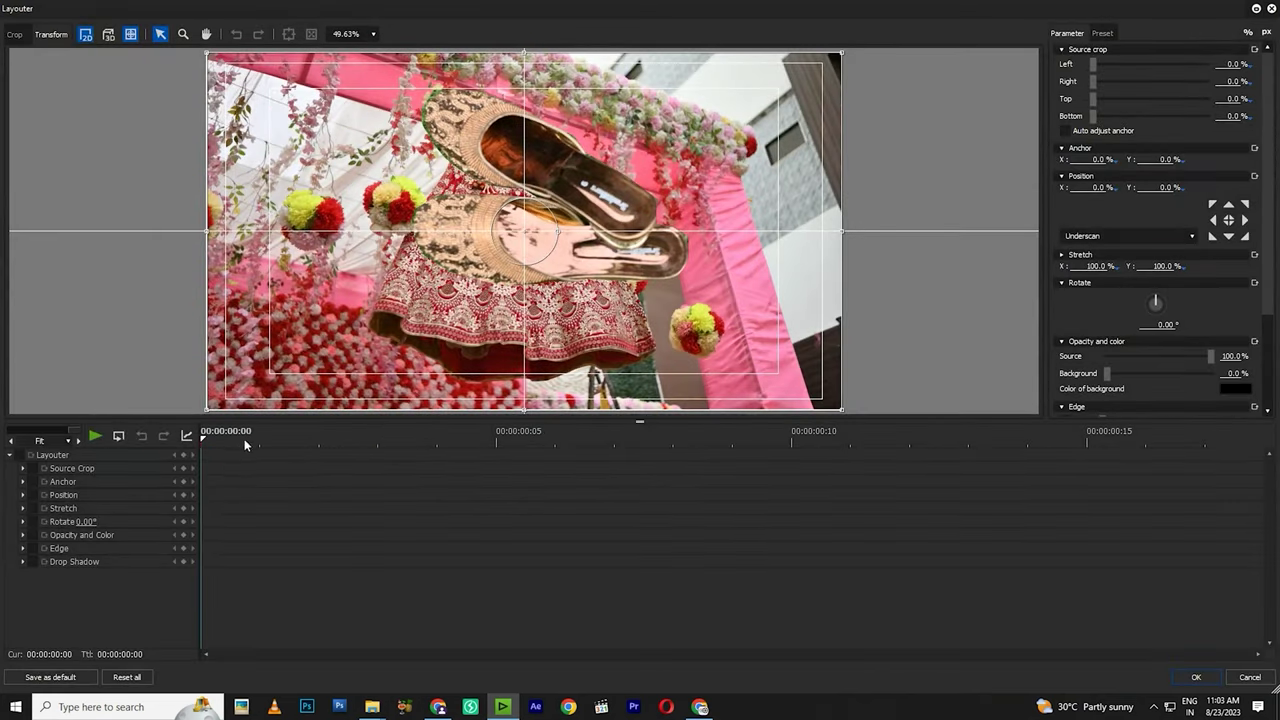
left_click_drag(1093, 163, 1215, 154)
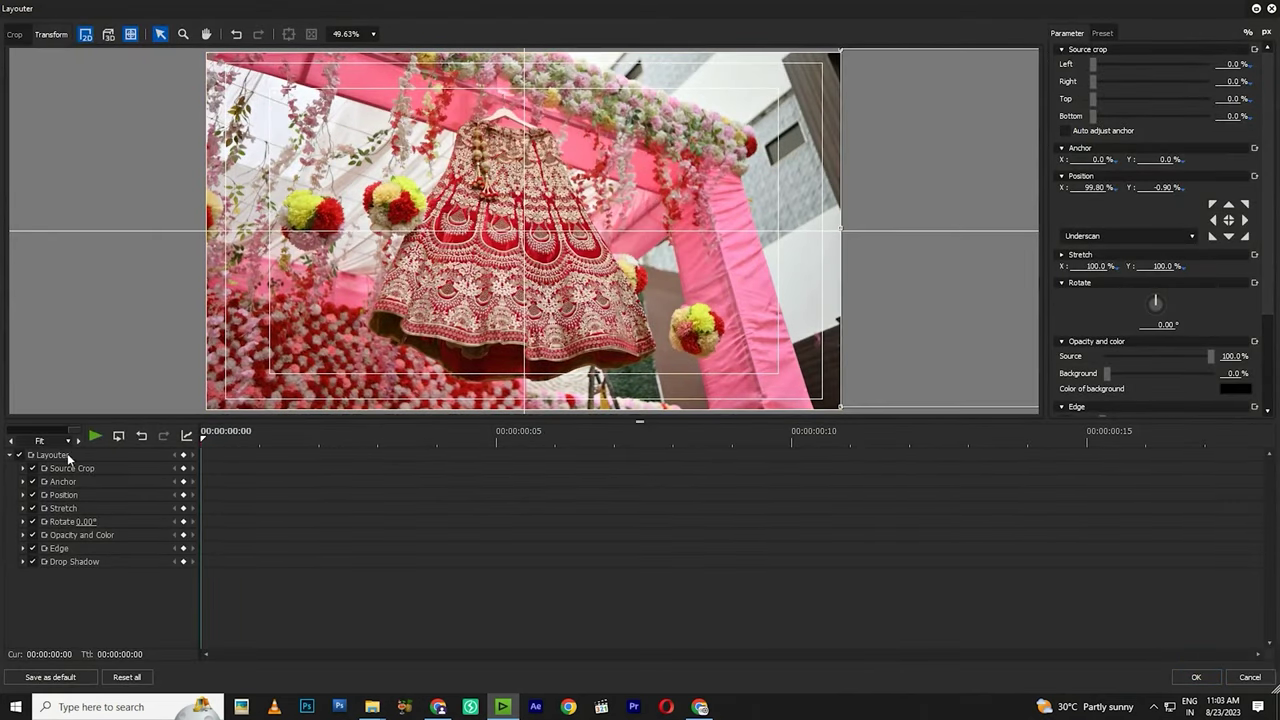
- Apply the Default layout preset at 00:00:00:17 so the shoes cut-out moves into place, and accept the Layouter settings
left_click(1205, 440)
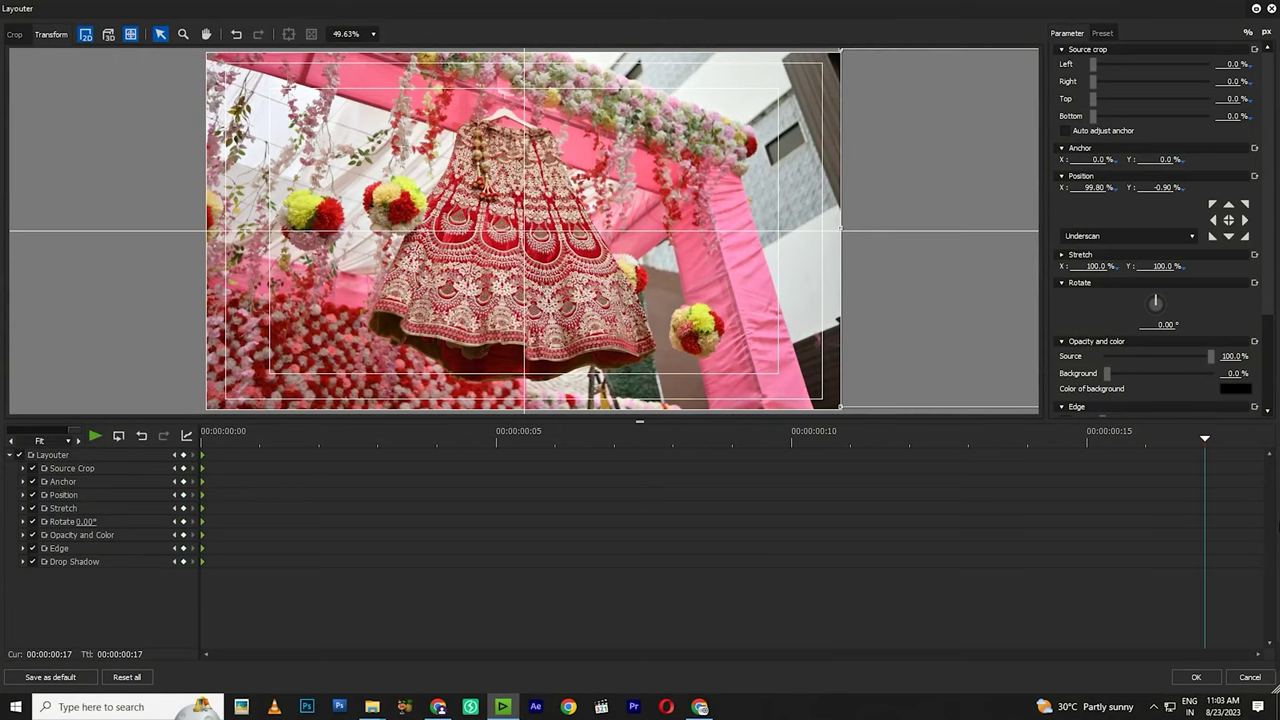
left_click(1104, 34)
double_click(1072, 73)
left_click(1196, 677)
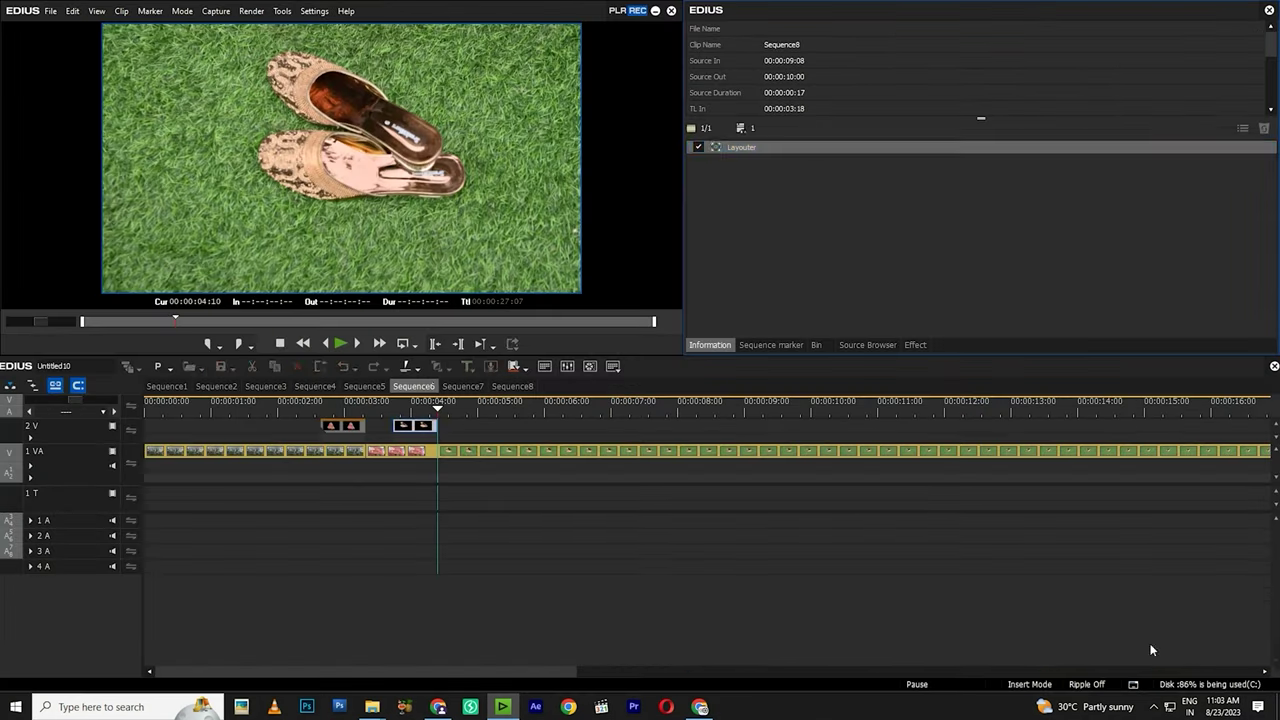
- Split the shoes clip on track 1 VA at 00:00:06:12 and delete the part after it
key("space")
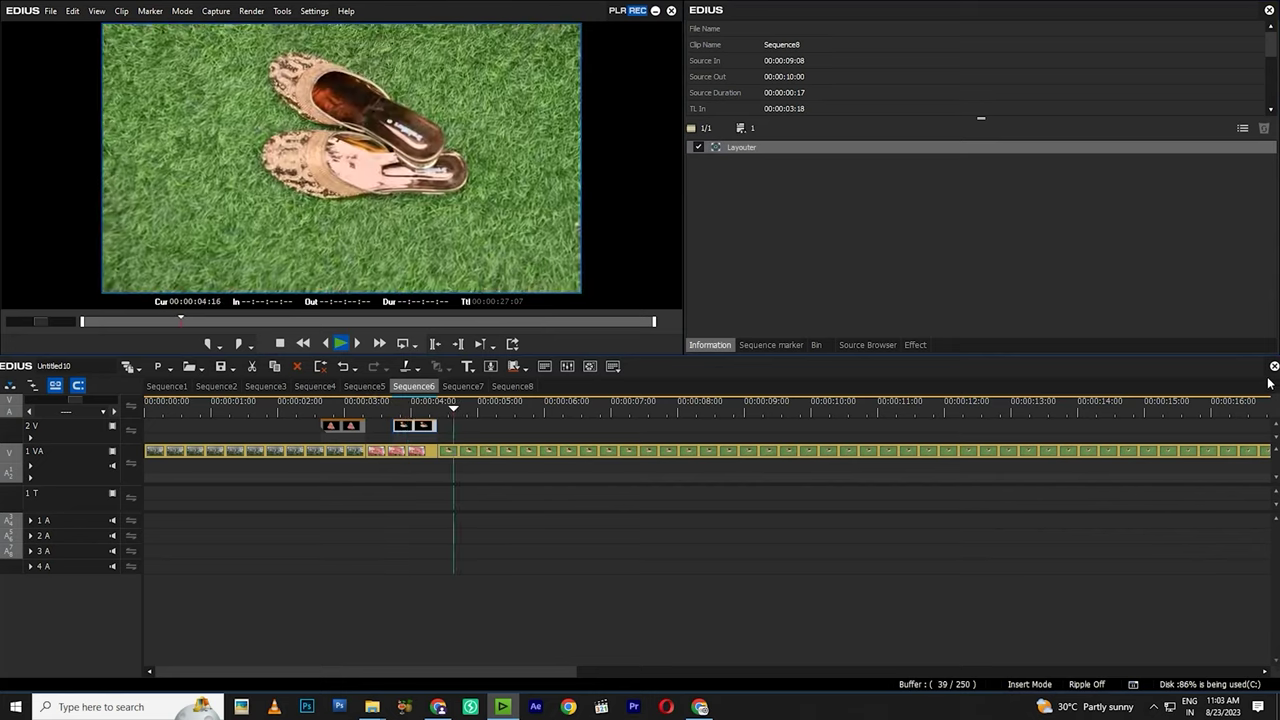
key("c")
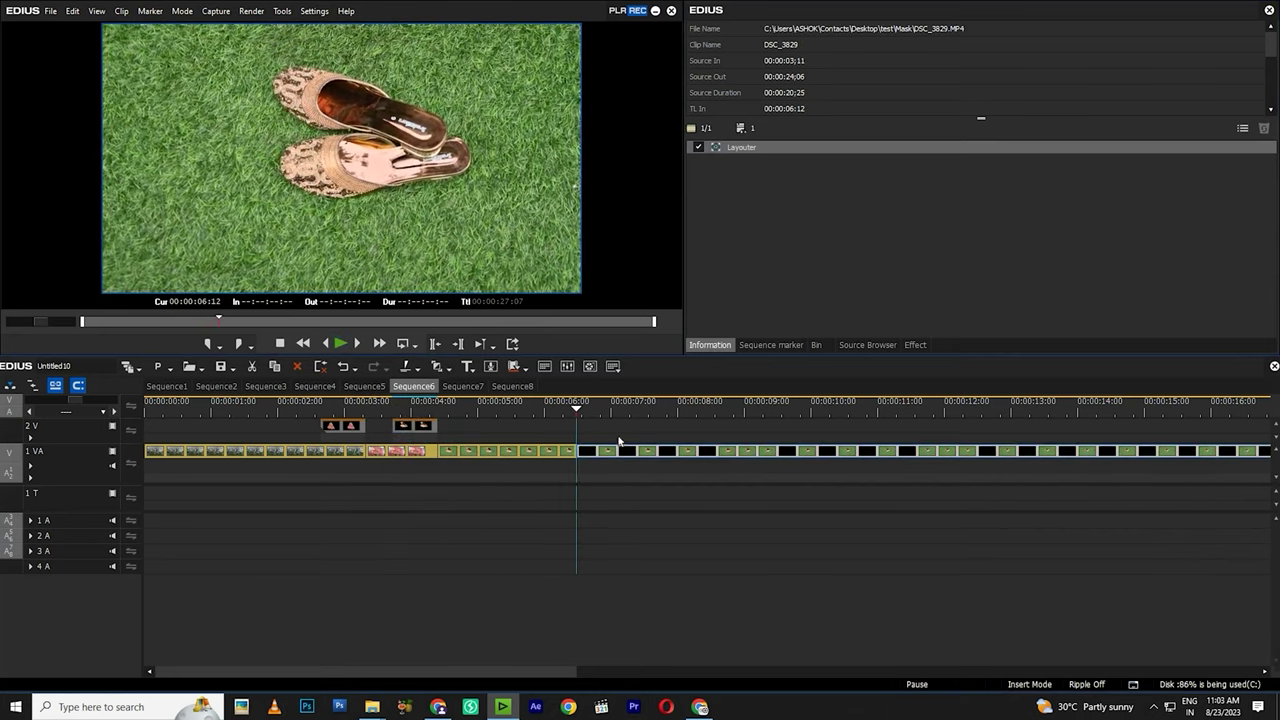
left_click(650, 451)
key("Delete")
- Add the clip of the bride under a red veil from the bin's root folder to track 1 VA after the shoes clip
left_click(816, 345)
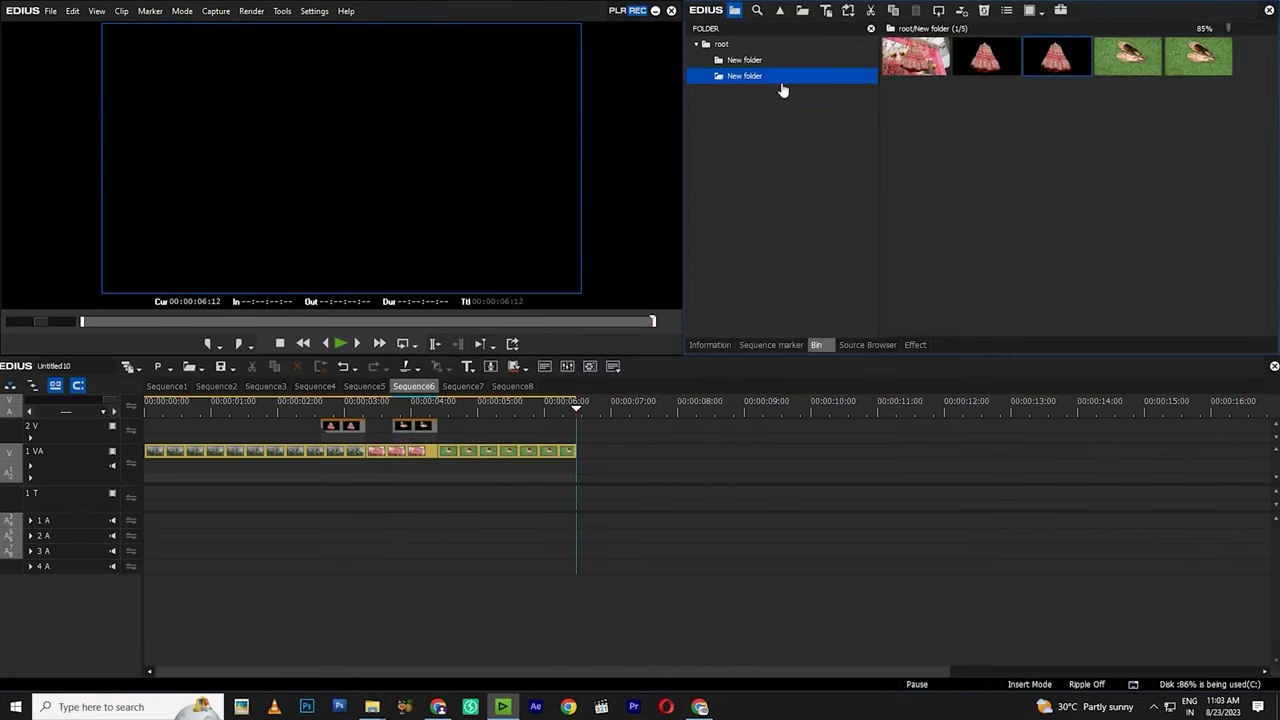
left_click(750, 62)
left_click(721, 46)
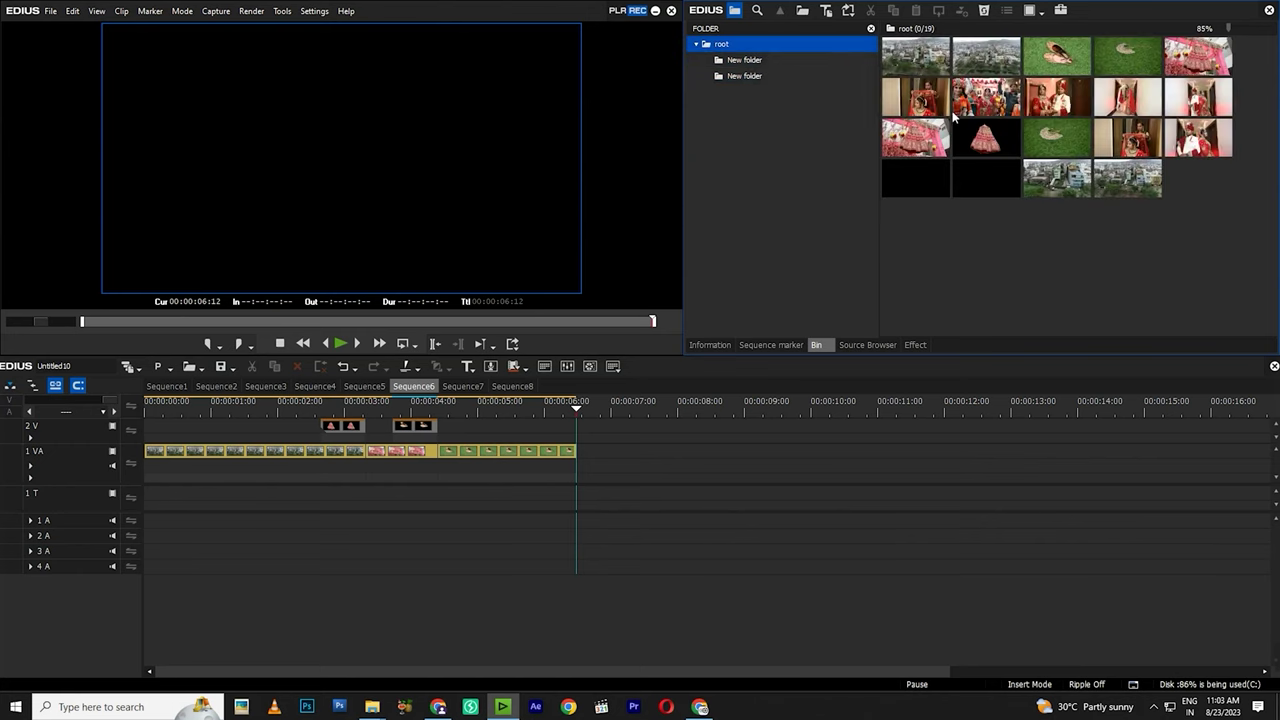
left_click_drag(927, 97, 580, 452)
- Split the bride clip at about 00:00:08:16, delete its opening part and move the remainder back to start at 00:00:06:20
left_click_drag(588, 403, 712, 404)
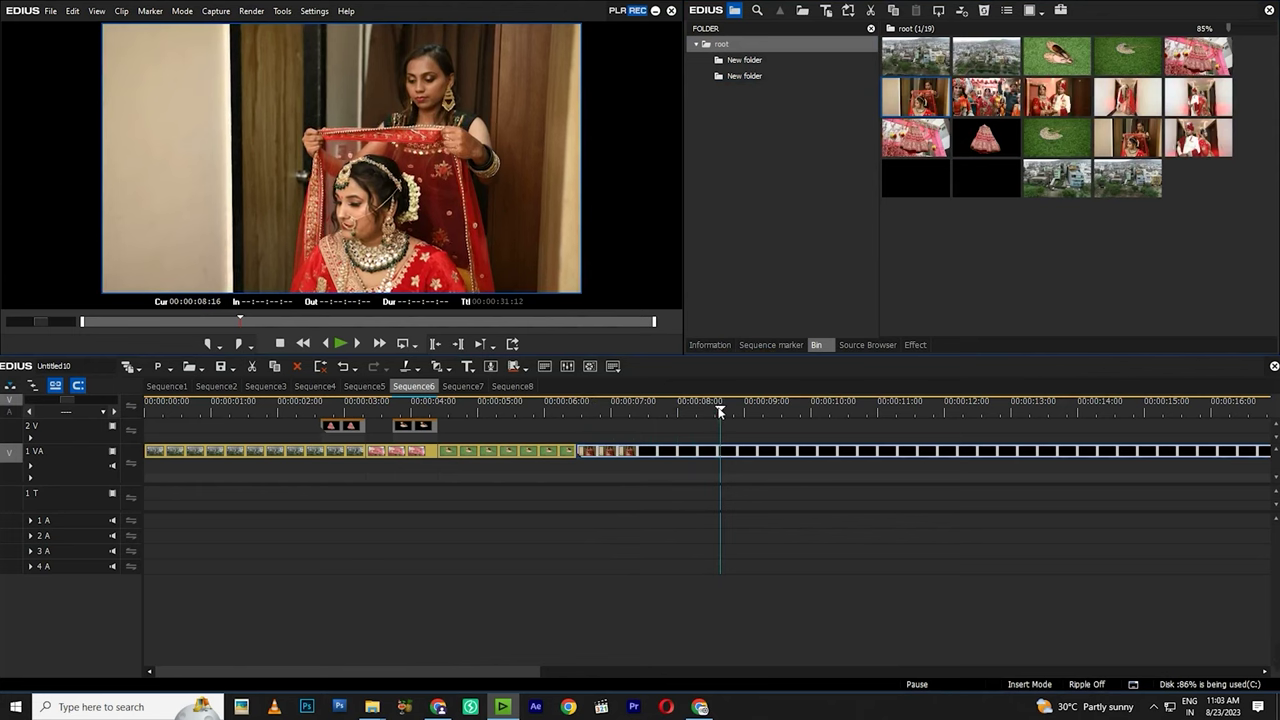
key("c")
left_click(667, 456)
key("Delete")
left_click_drag(784, 456, 672, 453)
- Save the bride clip's first frame as a still and place it on track 1 VA of Sequence8 at 00:00:16:00
left_click(599, 405)
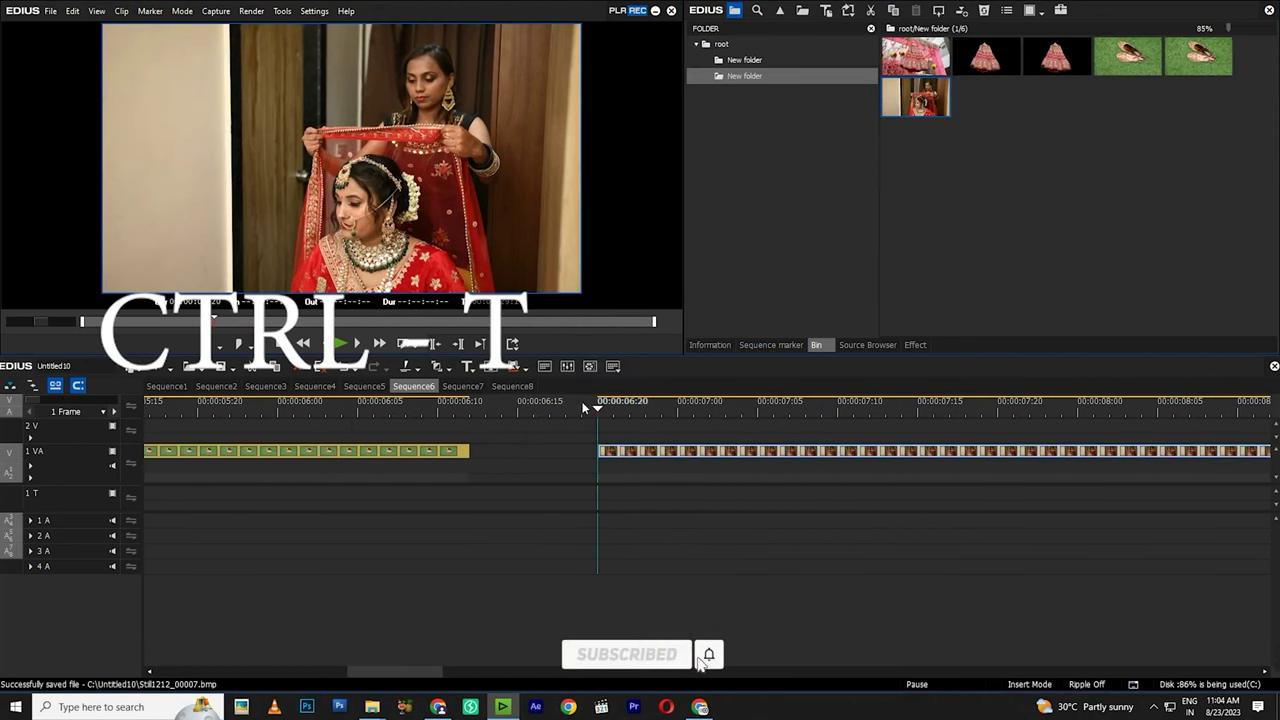
left_click(528, 387)
left_click_drag(943, 97, 405, 452)
left_click(415, 409)
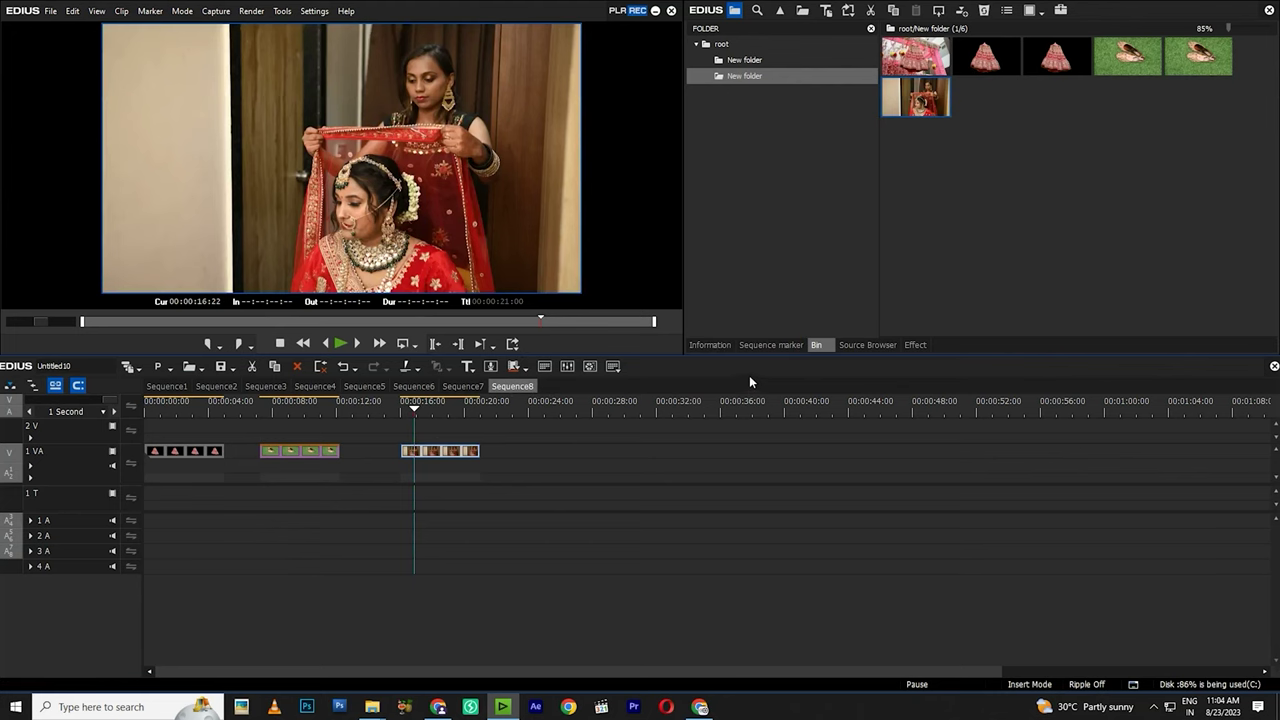
- Apply the Mask video filter to the bride still in Sequence8 and open the filter's settings
left_click(708, 344)
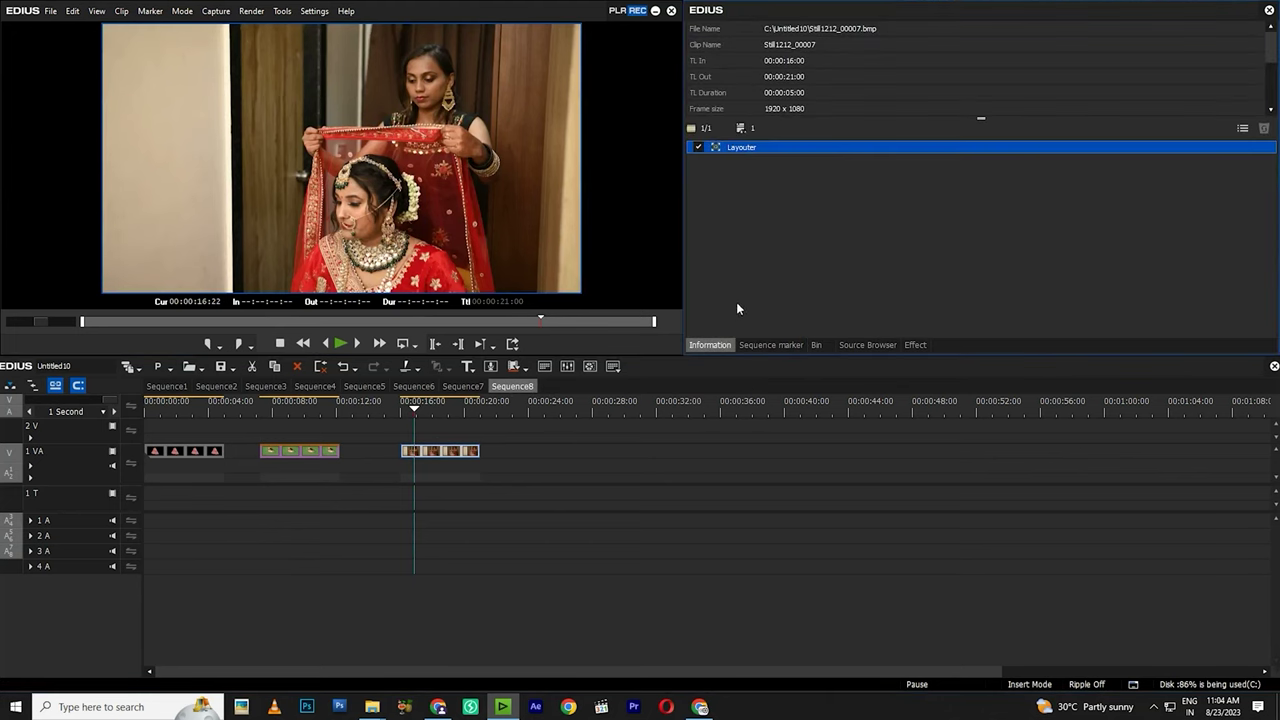
left_click(917, 344)
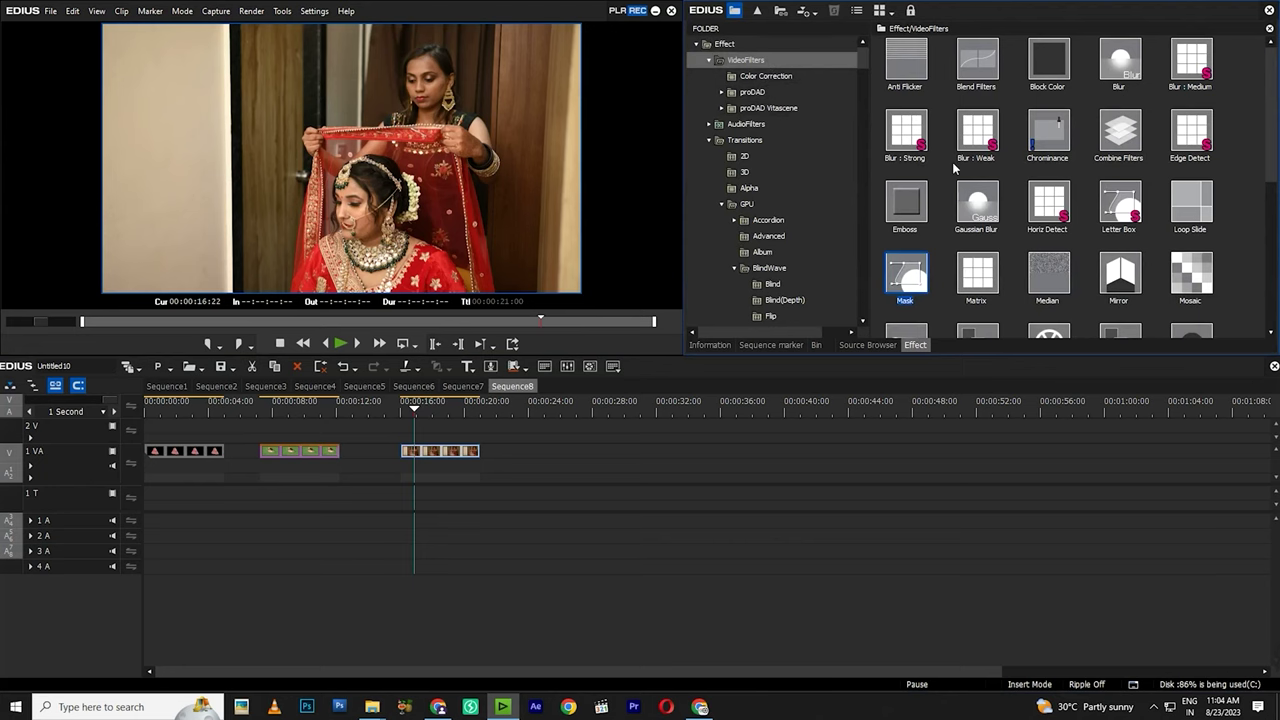
left_click_drag(911, 283, 465, 458)
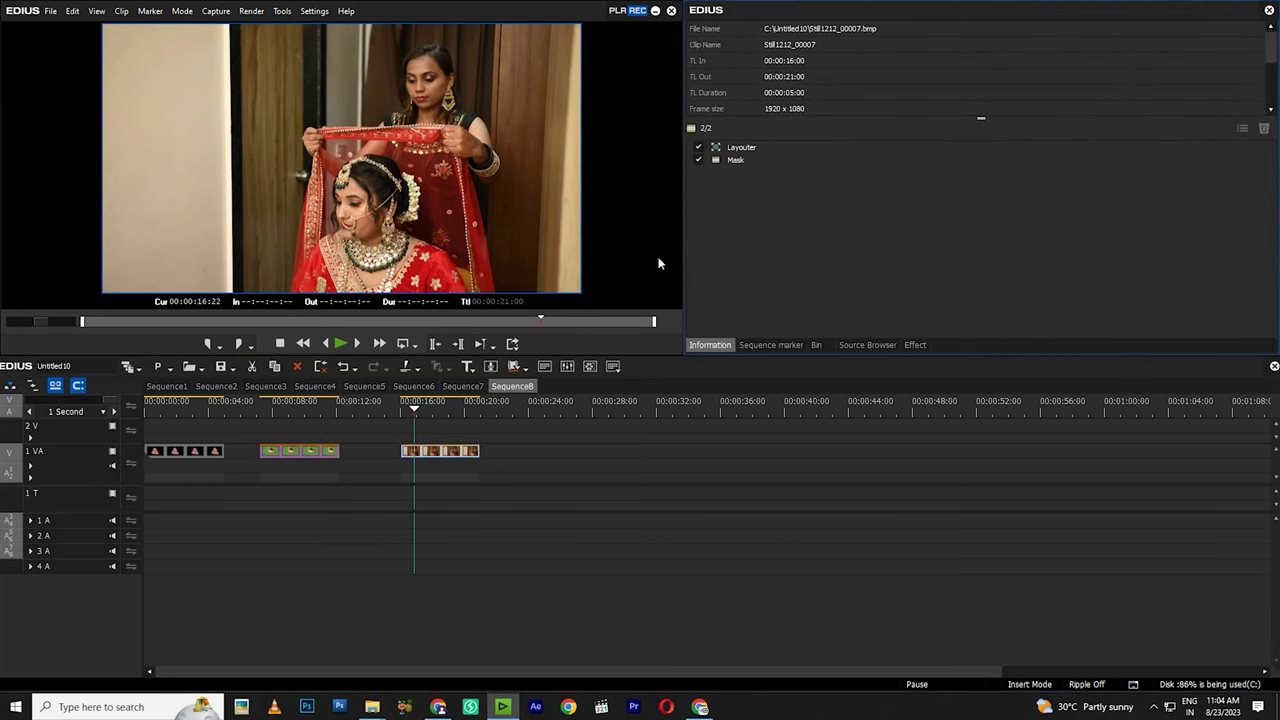
double_click(738, 161)
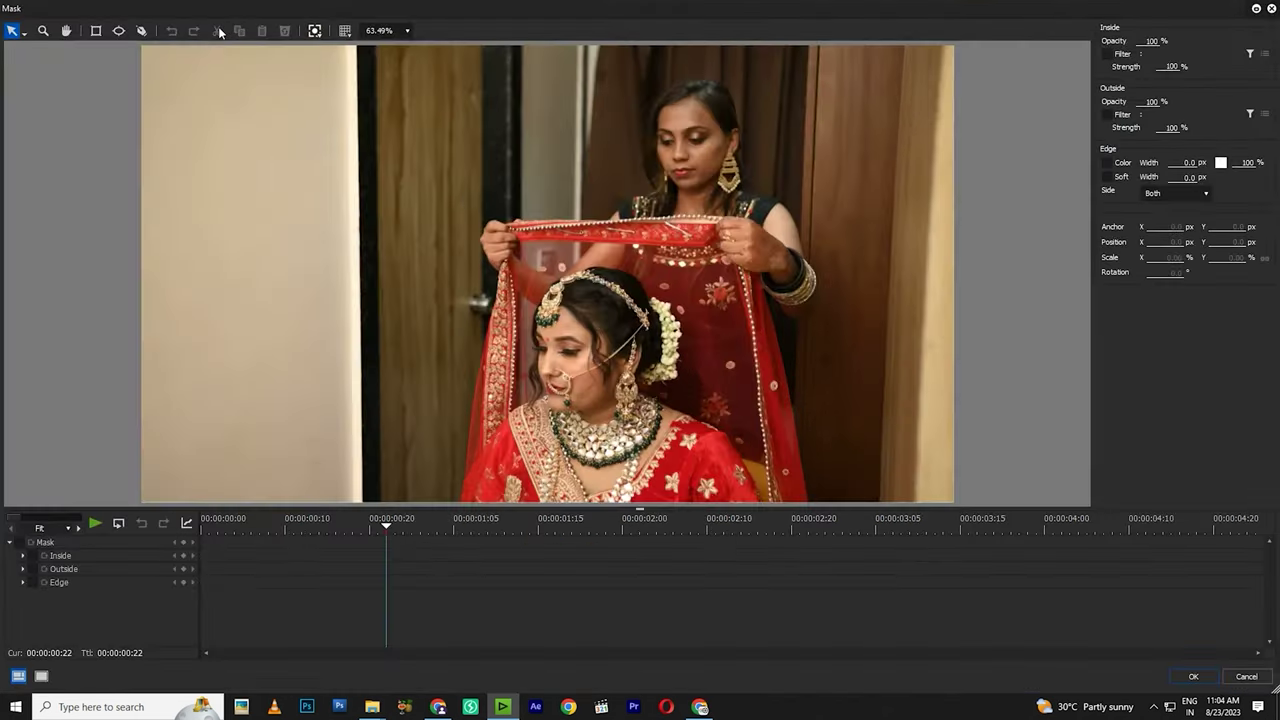
- Draw a closed freeform mask path around the bride, the red veil and the woman holding it, down to the frame's lower edge
left_click(139, 31)
left_click(460, 500)
left_click(472, 402)
left_click(500, 274)
left_click(486, 259)
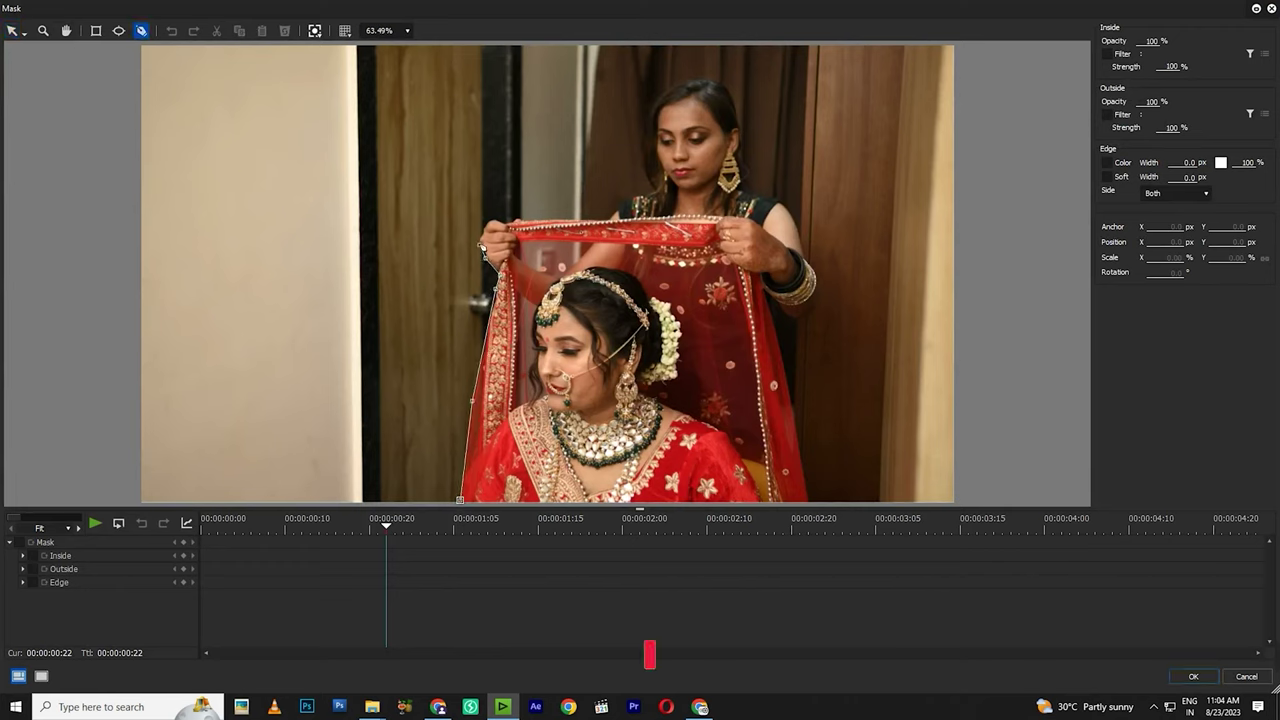
left_click(480, 244)
left_click(480, 232)
left_click(487, 222)
left_click(494, 219)
left_click(502, 219)
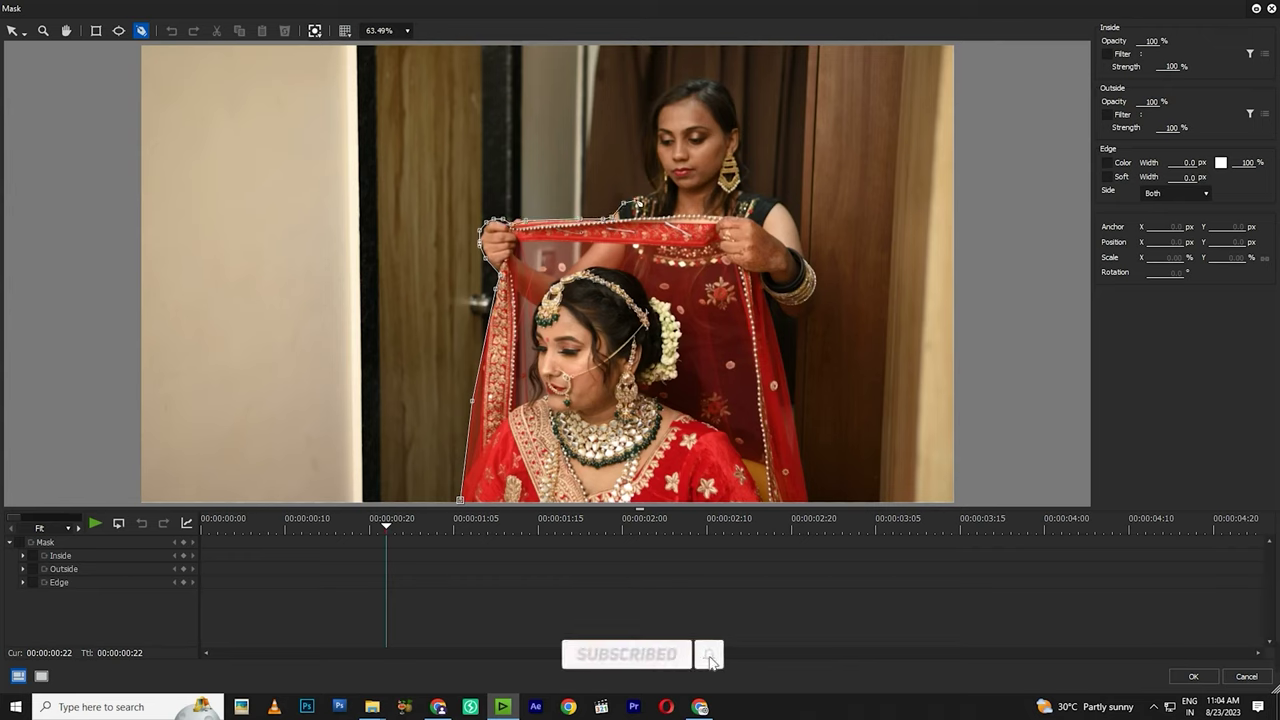
left_click(641, 128)
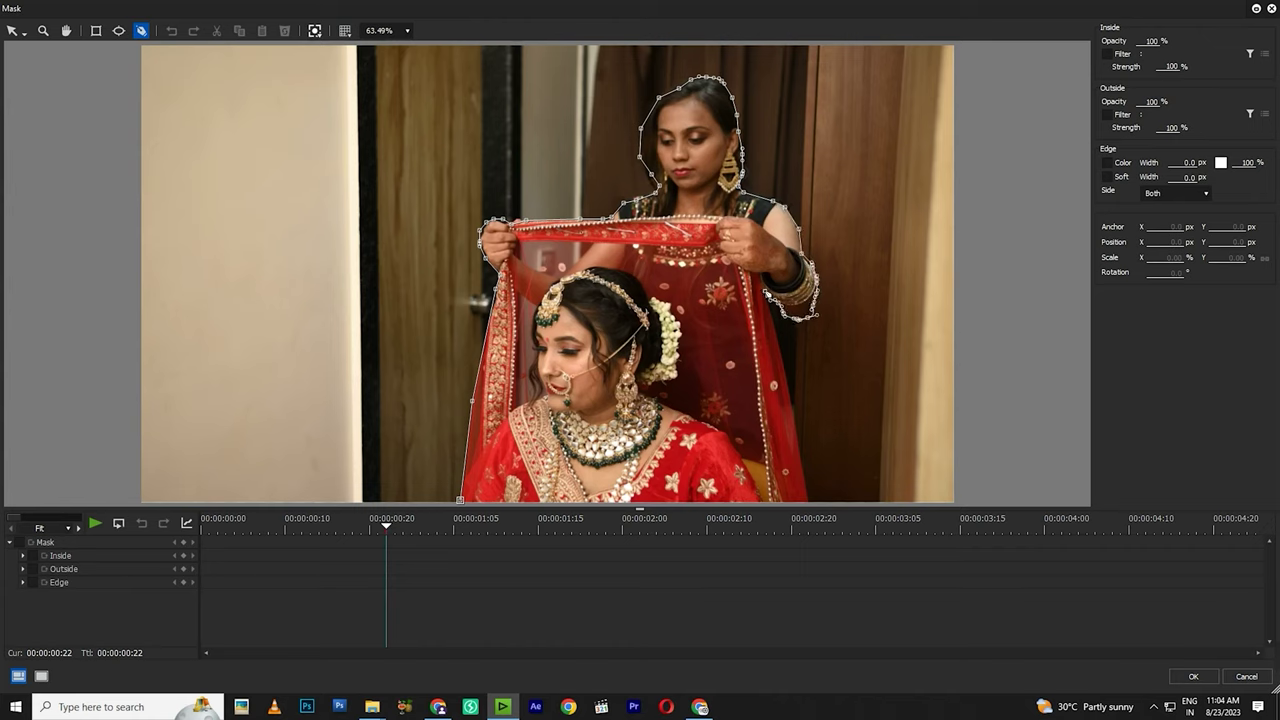
left_click(810, 503)
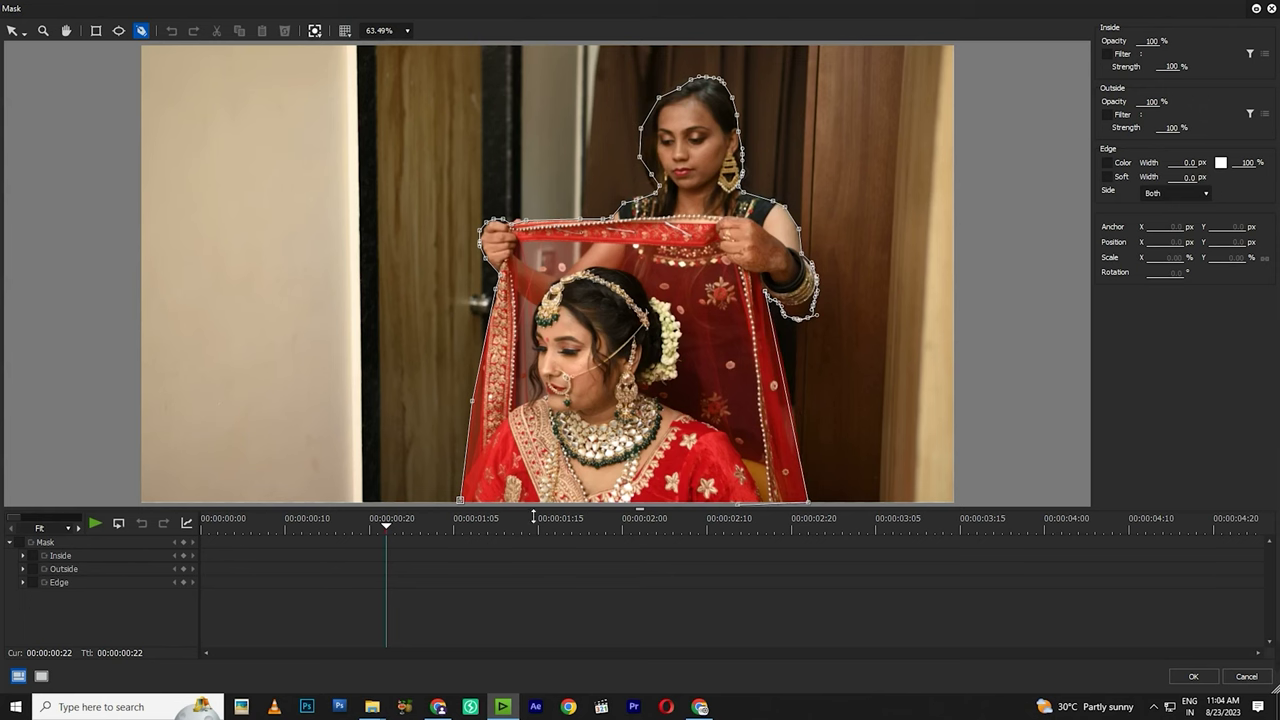
left_click(461, 501)
- Set the mask's outside opacity to 0% to cut out the two women and accept the Mask settings
double_click(1150, 101)
type("0")
key("Return")
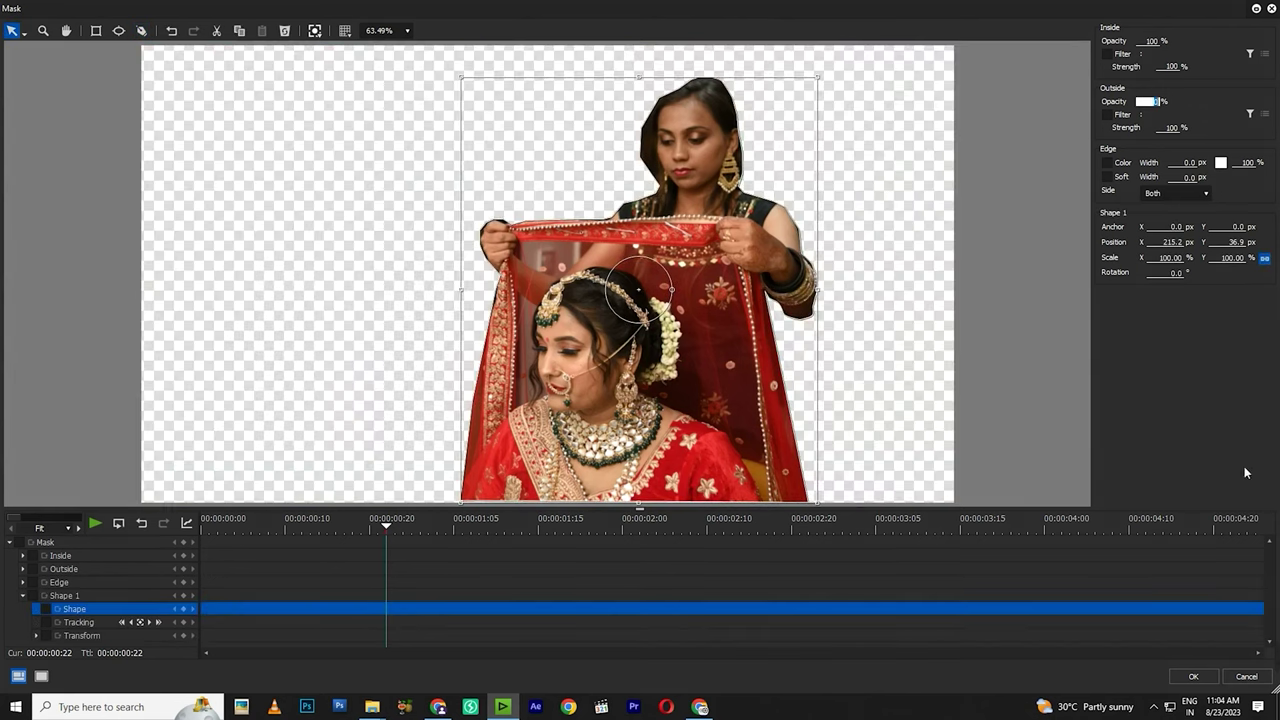
left_click(1193, 676)
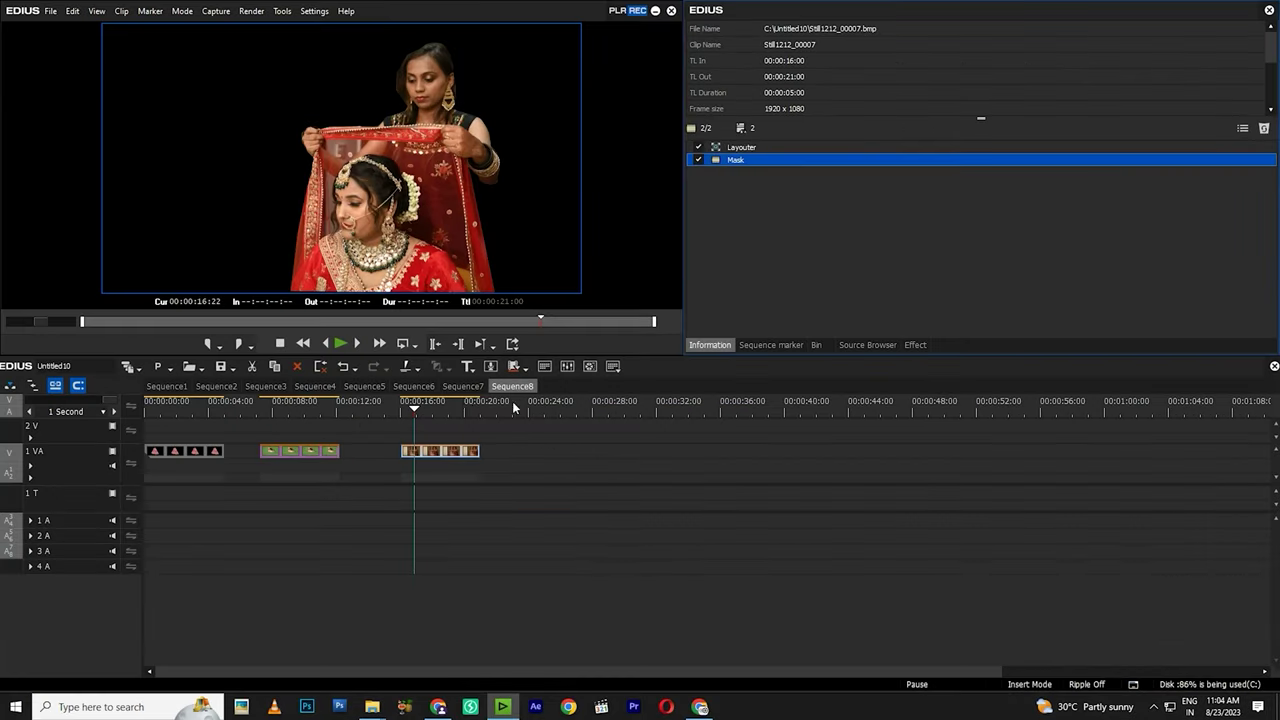
- Place the nested Sequence8 clip from the bin on track 2 V of Sequence6, above the end of the shoes clip
left_click(425, 387)
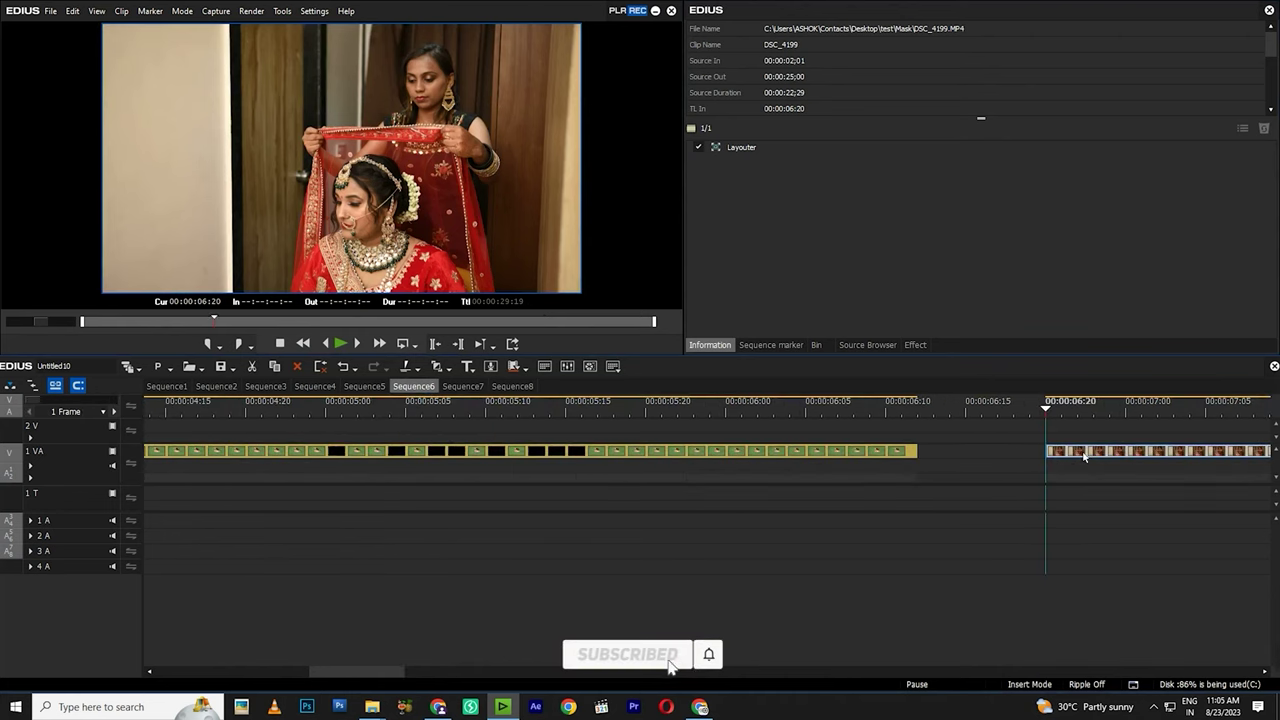
left_click(818, 345)
left_click_drag(1056, 57, 734, 424)
left_click(50, 410)
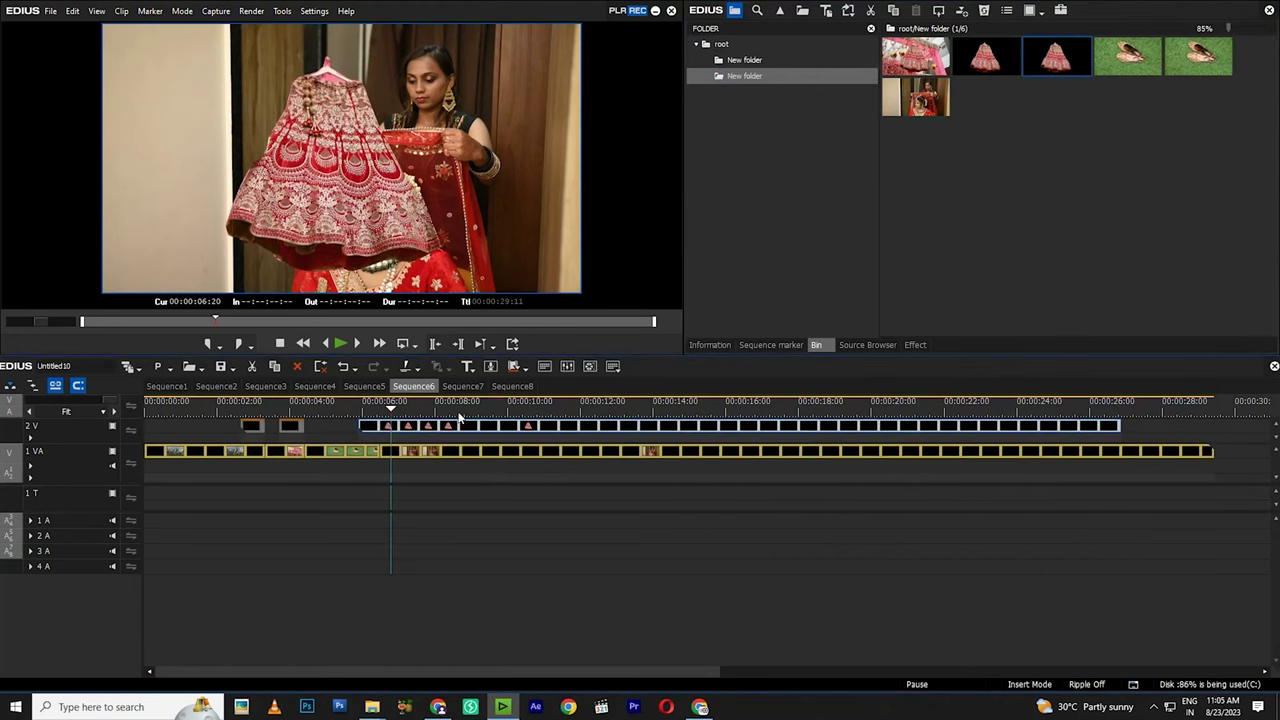
- Trim the nested Sequence8 clip on track 2 V to a 15-frame piece of the bride cut-out starting at 00:00:05:22
left_click_drag(1068, 412, 364, 429)
key("c")
left_click(1058, 427)
key("Delete")
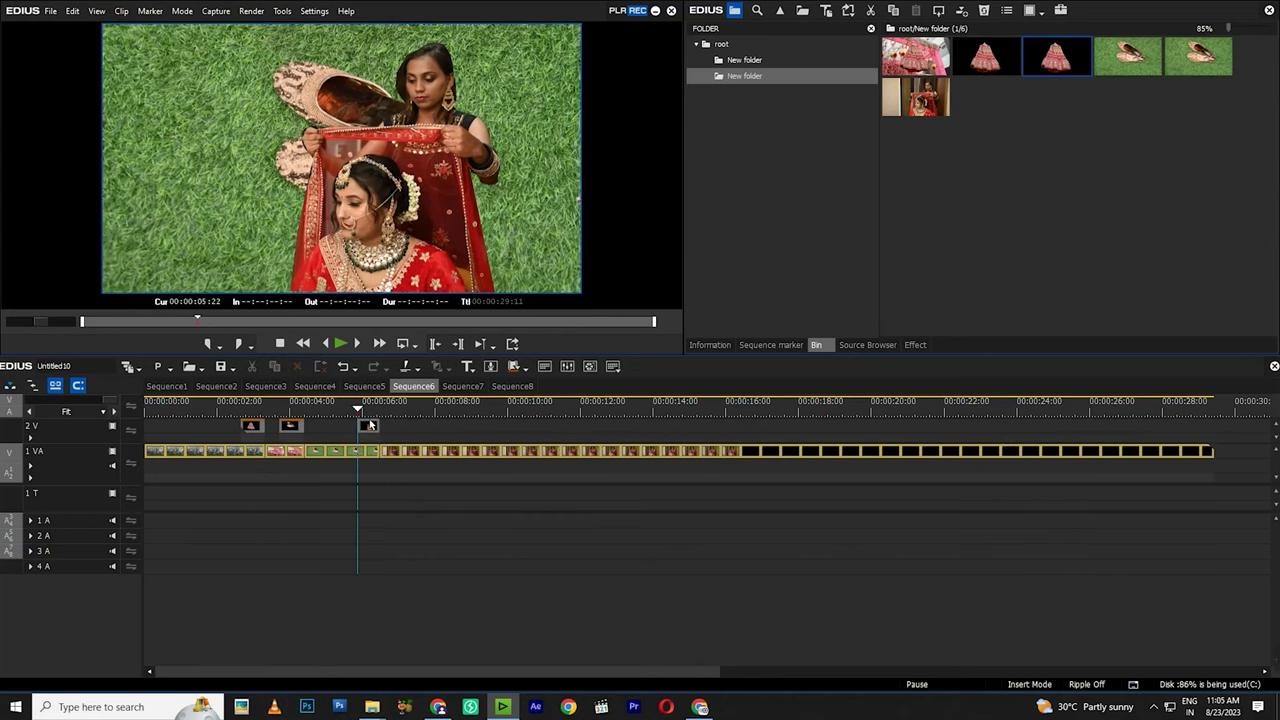
- In the nested clip's Layouter, move the bride cut-out off frame to position X -99.80%, Y 0.40% at 00:00:00:00
left_click(720, 346)
left_click(759, 147)
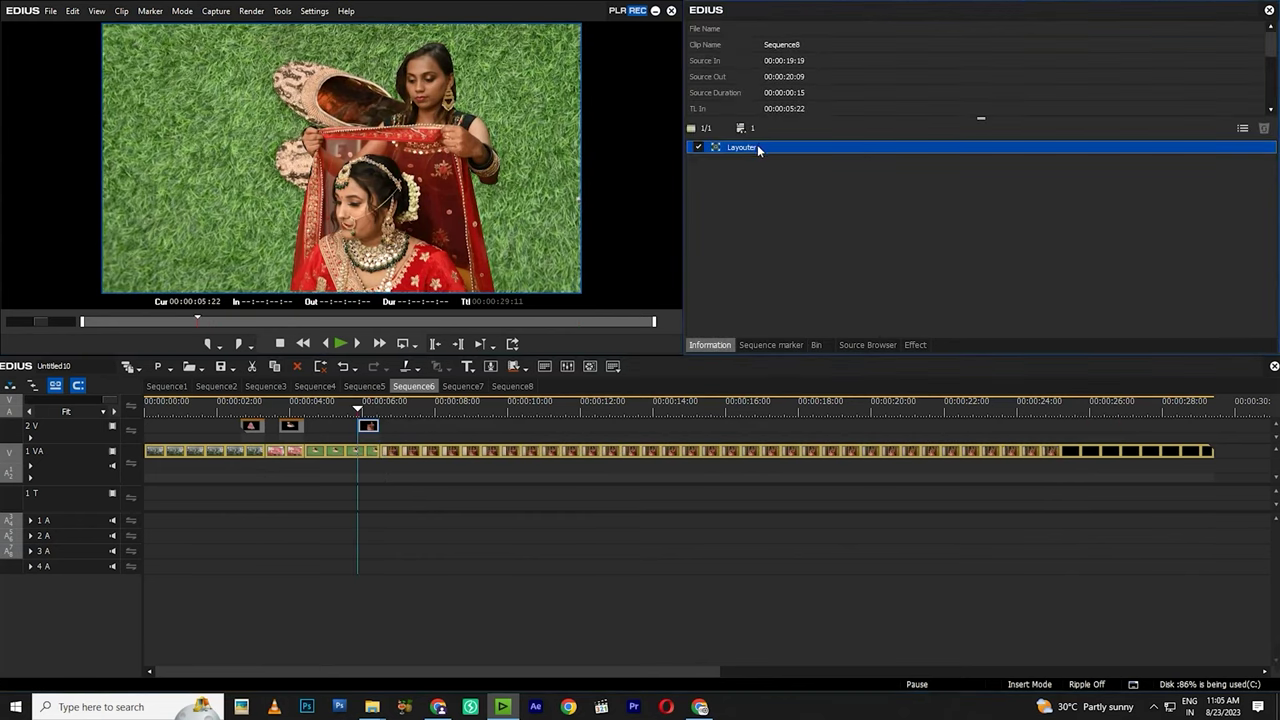
double_click(757, 147)
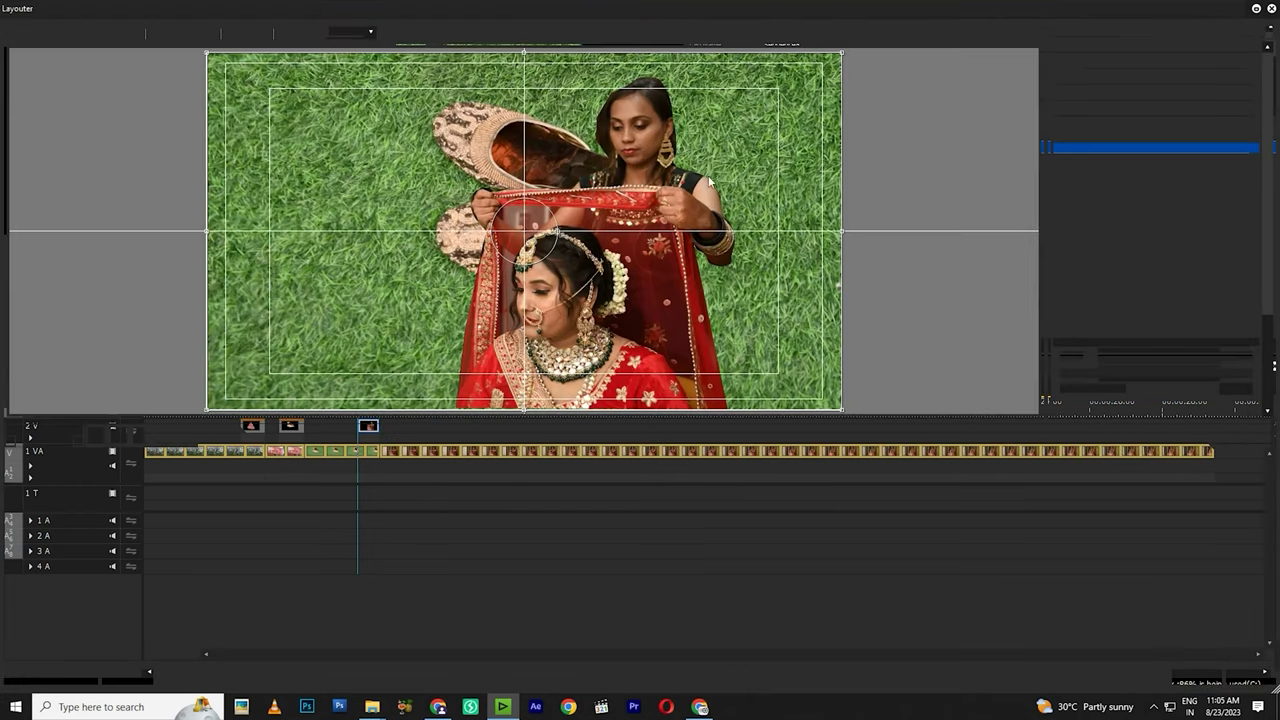
left_click_drag(773, 216, 139, 216)
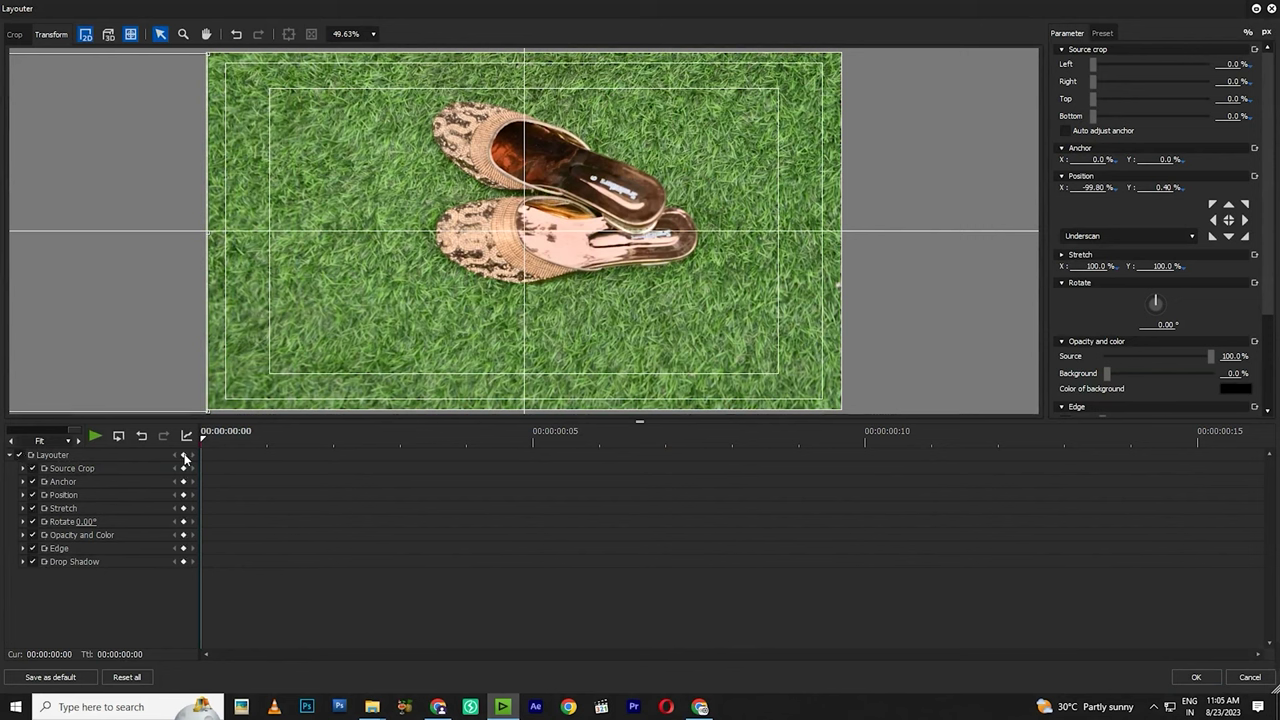
- Keyframe the cut-out back to its original position at 00:00:00:15 with the Default preset and accept the Layouter settings
key("space")
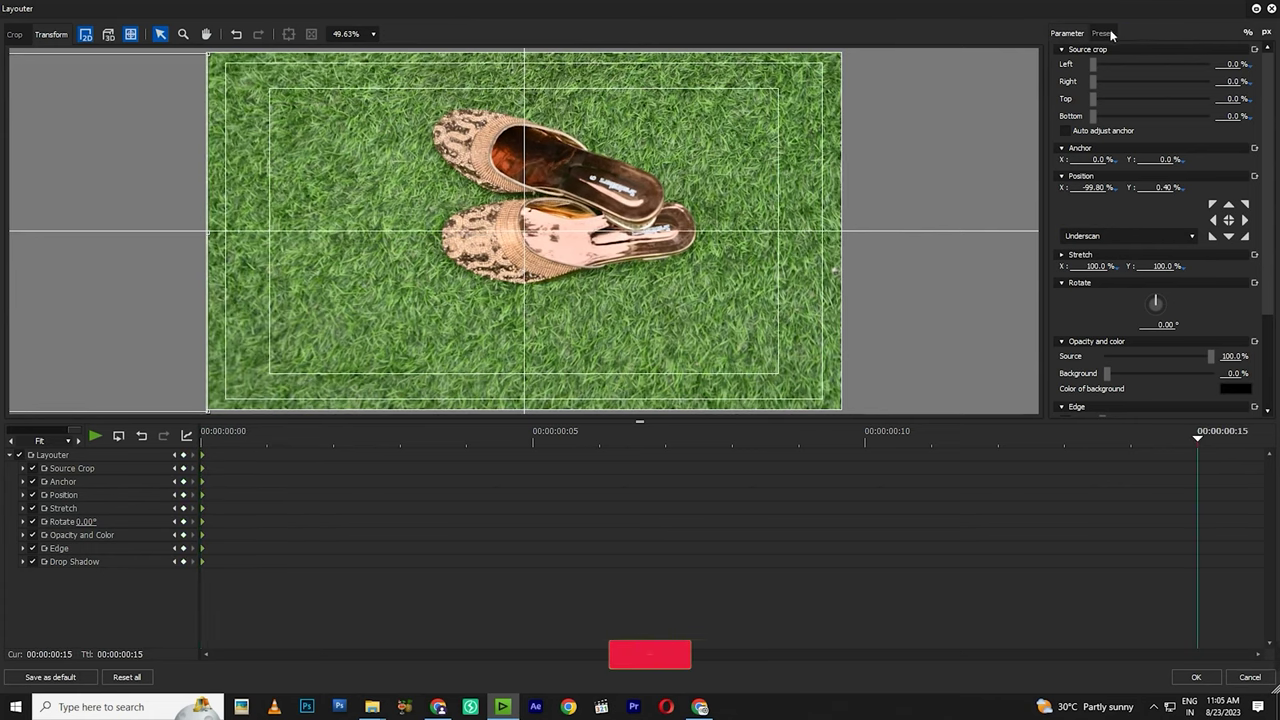
left_click(1102, 33)
double_click(1093, 73)
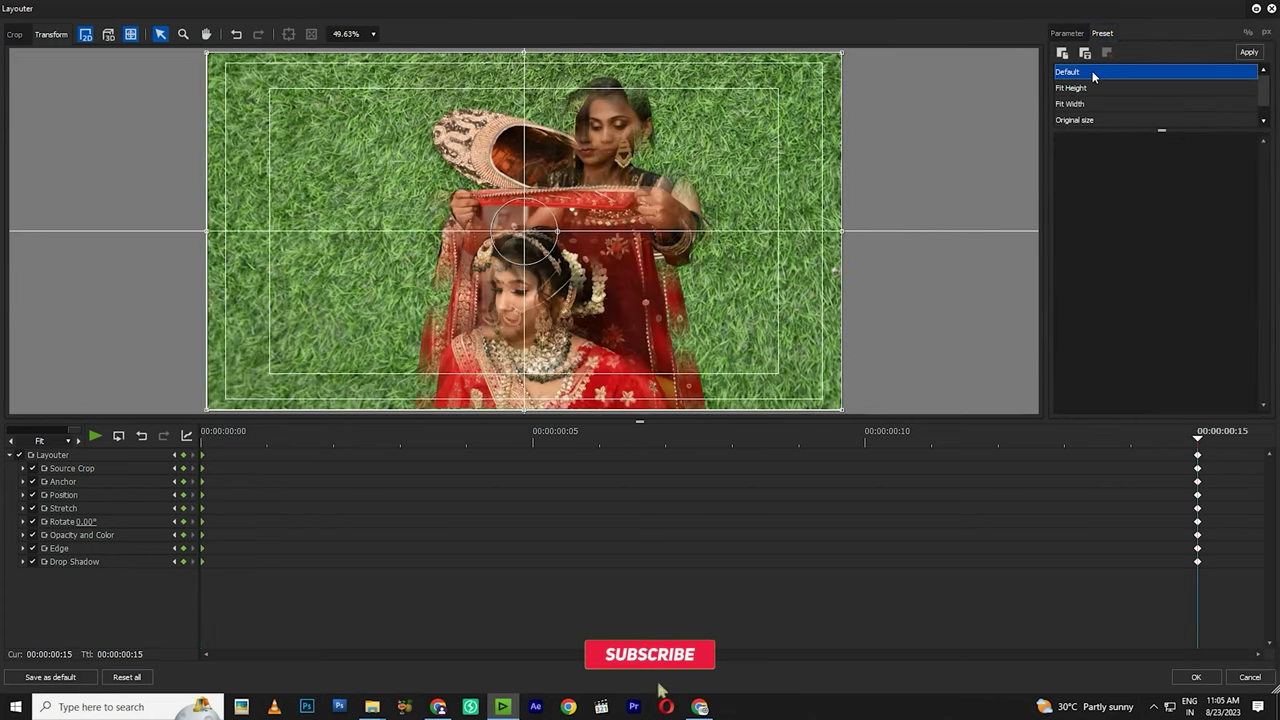
left_click(1202, 680)
- Play back the bride transition in Sequence6, and cut the bride clip on track 1 VA at 00:00:09:01, deleting the remainder
left_click(355, 400)
key("space")
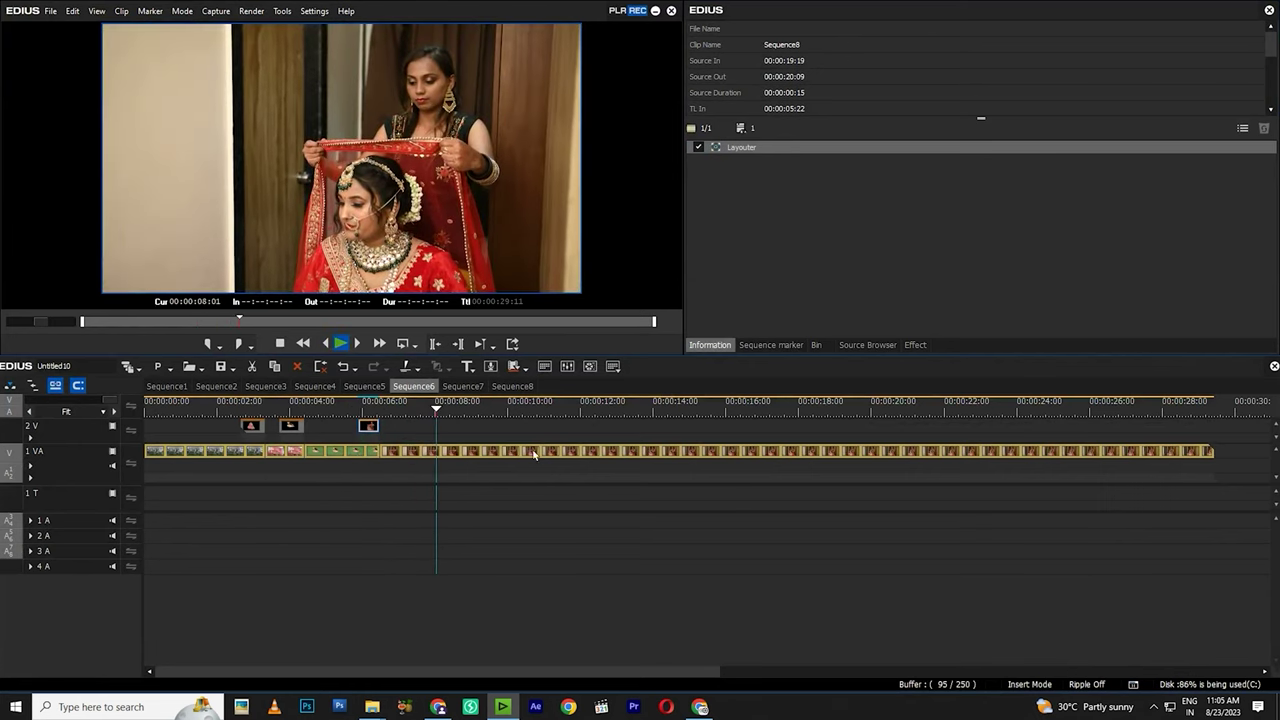
key("space")
key("c")
left_click_drag(520, 434, 645, 490)
key("Delete")
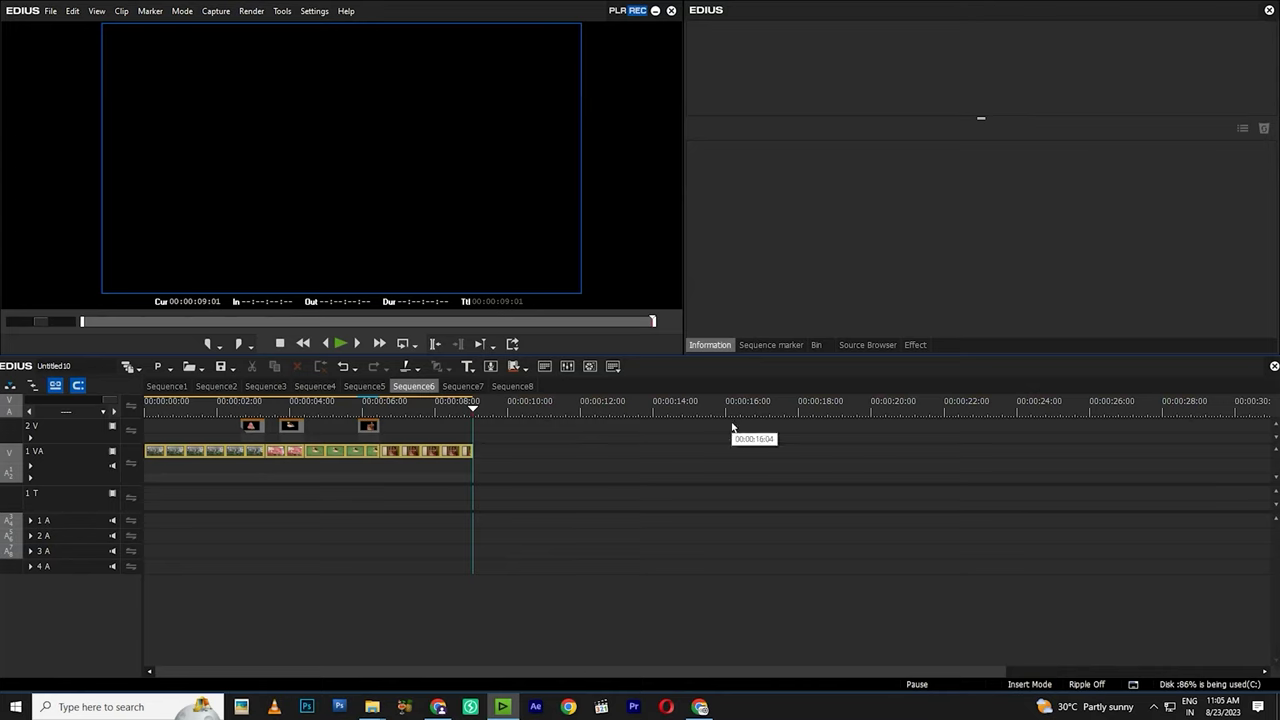